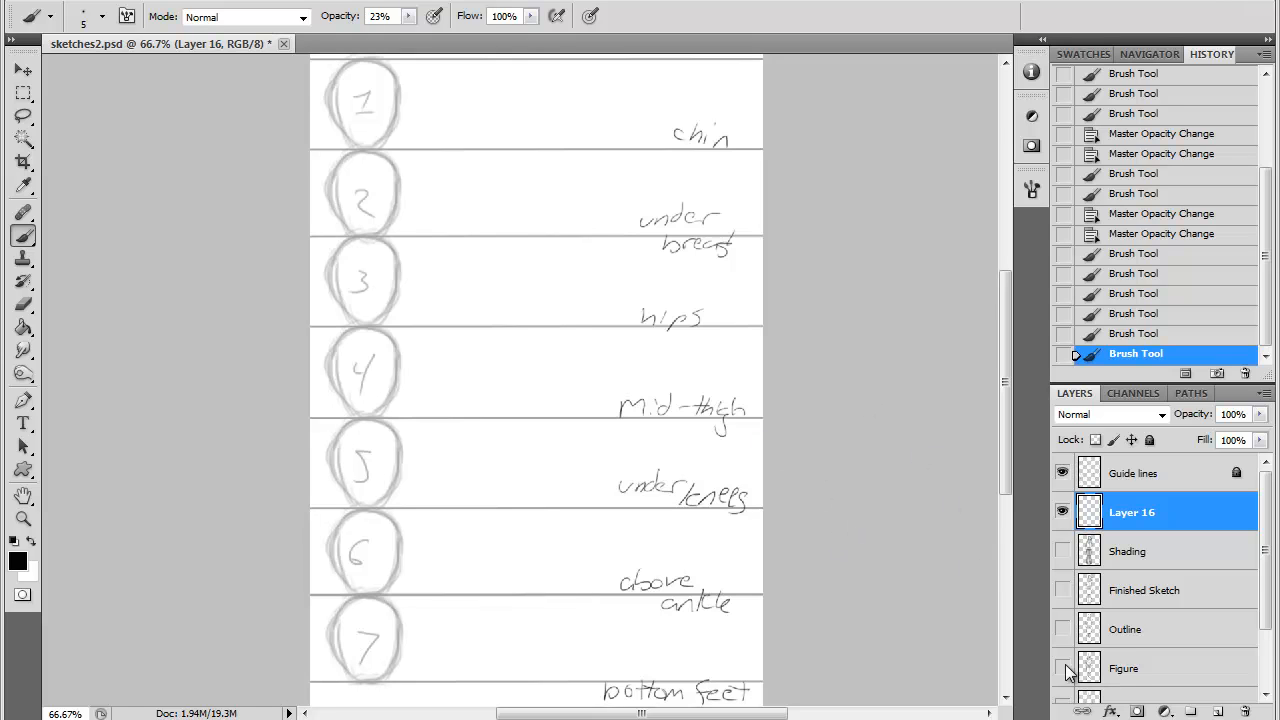
- Show the Stick Figure layer and raise its opacity to bring out the faint drawing
{"action": "left_click_drag", "start_coordinate": [1265, 593], "coordinate": [1264, 620]}
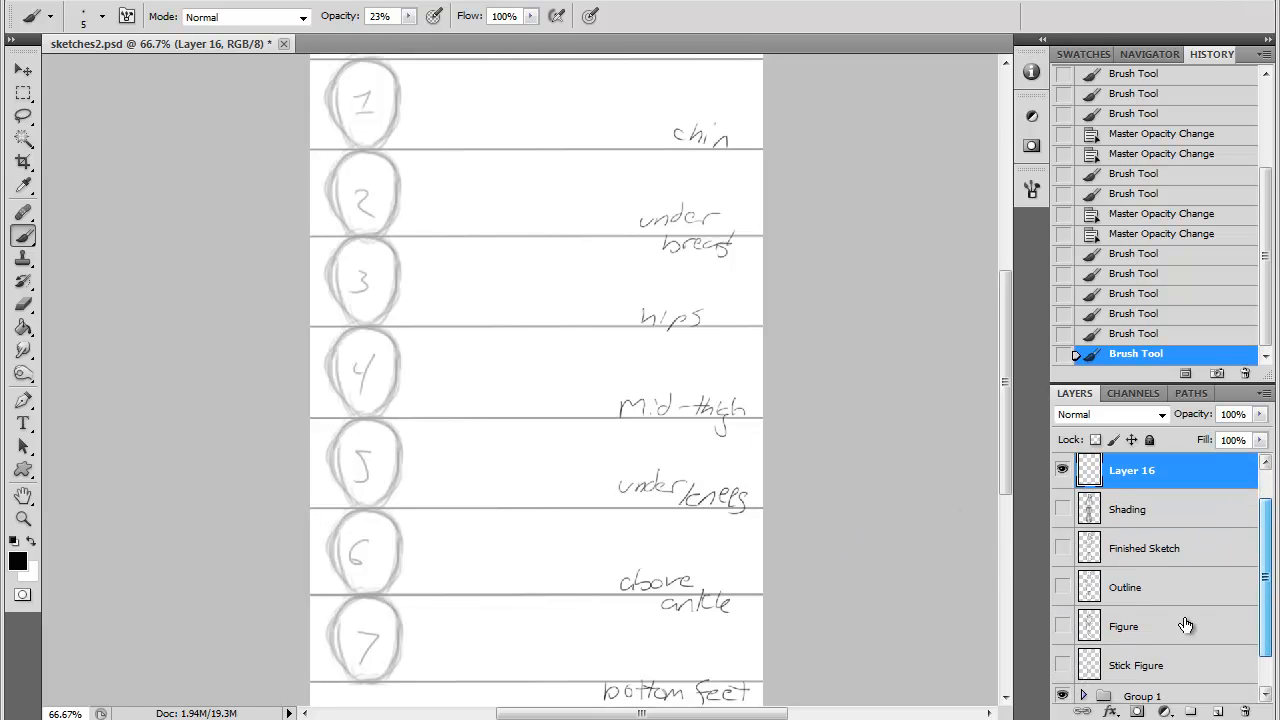
{"action": "left_click", "coordinate": [1062, 665]}
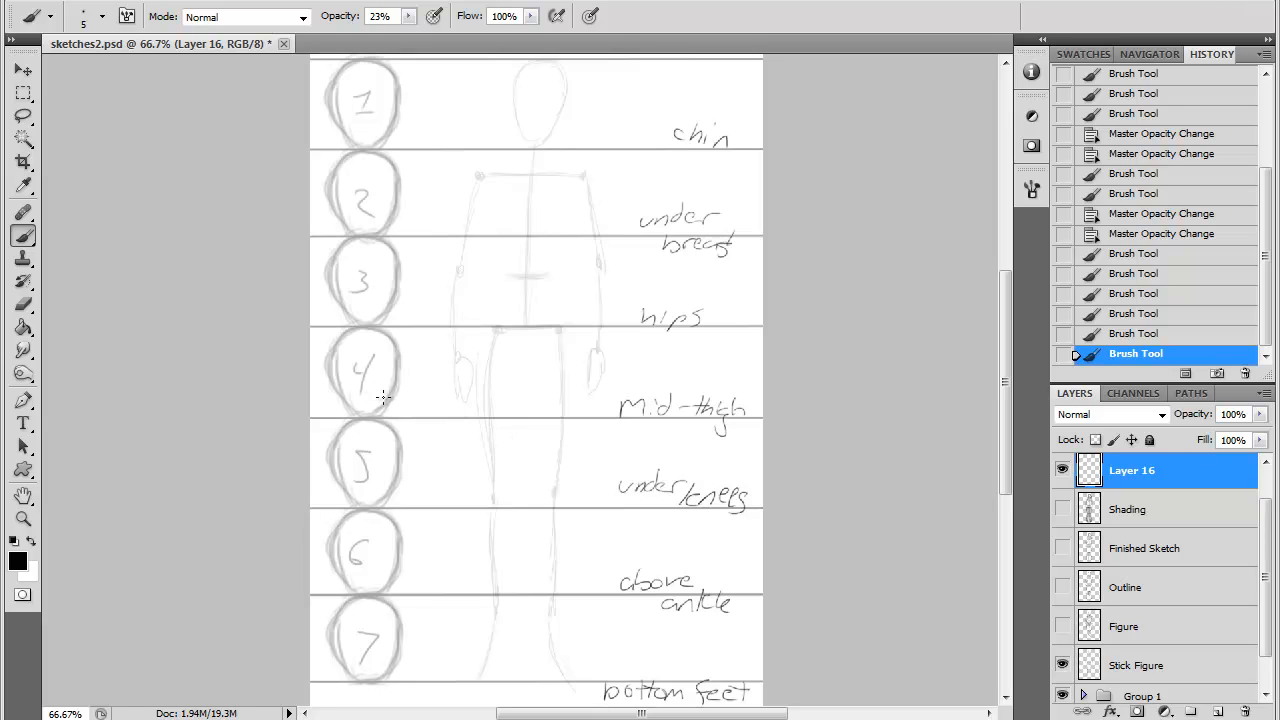
{"action": "left_click", "coordinate": [1183, 668]}
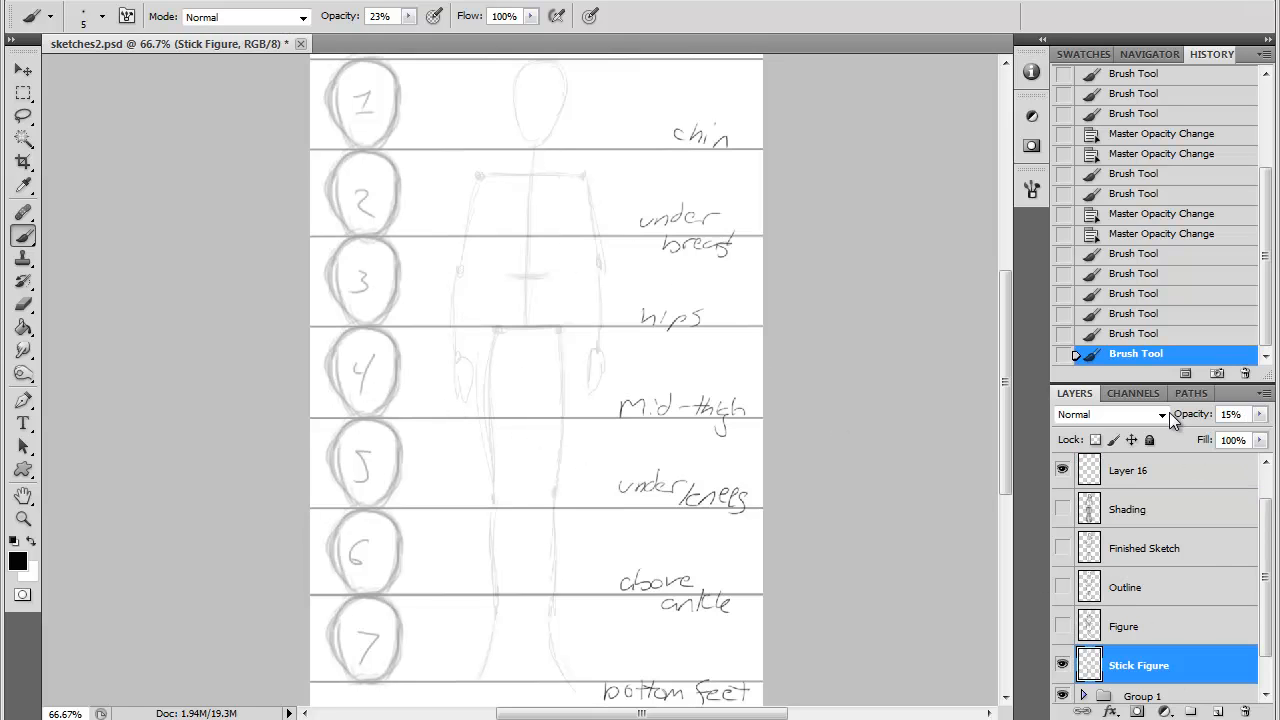
{"action": "left_click_drag", "start_coordinate": [1193, 420], "coordinate": [1278, 443]}
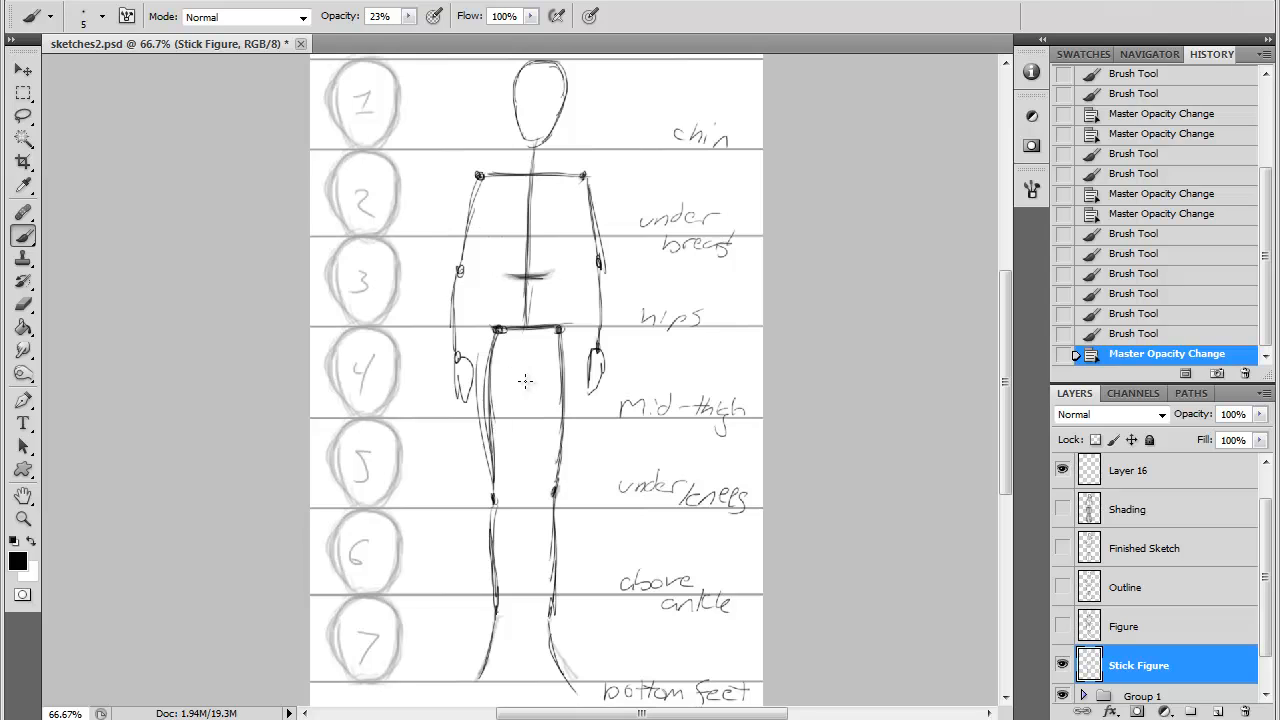
- Try a small figure doodle beside the "chin" label and revert it
{"action": "mouse_move", "coordinate": [664, 98]}
{"action": "left_mouse_down"}
{"action": "mouse_move", "coordinate": [641, 136]}
{"action": "mouse_move", "coordinate": [659, 152]}
{"action": "mouse_move", "coordinate": [655, 115]}
{"action": "mouse_move", "coordinate": [679, 122]}
{"action": "mouse_move", "coordinate": [635, 113]}
{"action": "mouse_move", "coordinate": [678, 119]}
{"action": "left_mouse_up"}
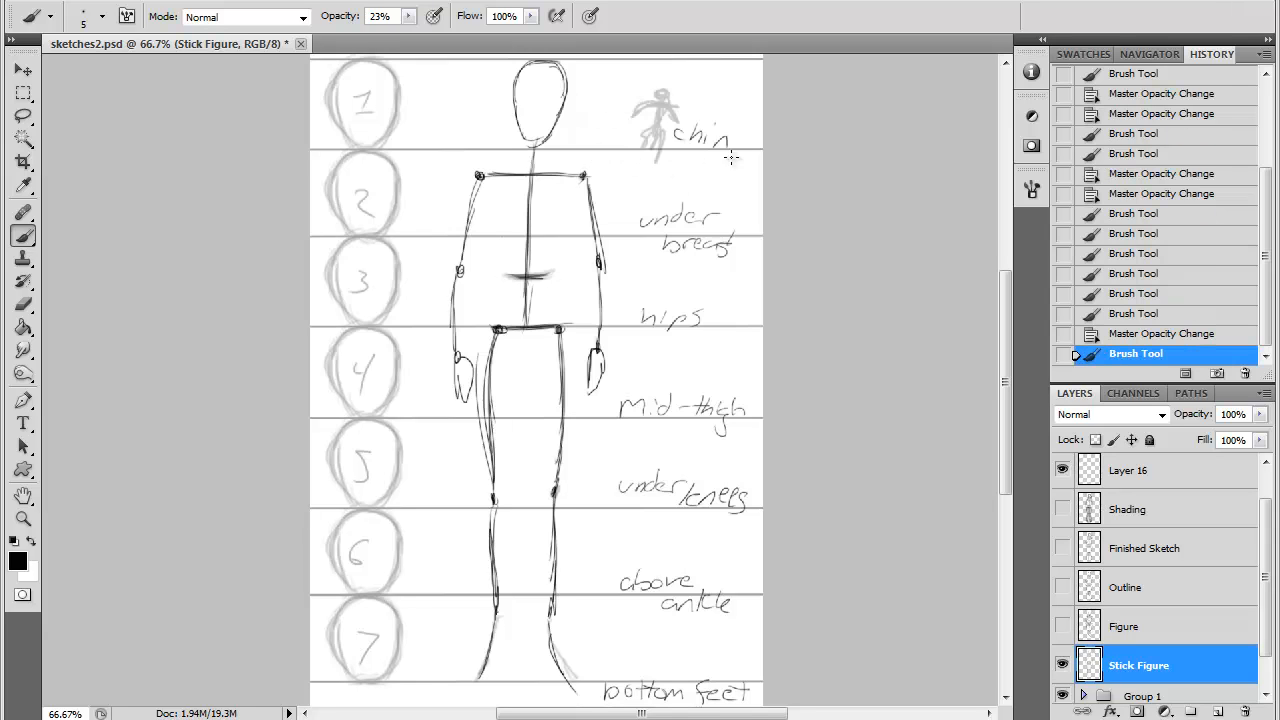
{"action": "left_click", "coordinate": [1133, 336]}
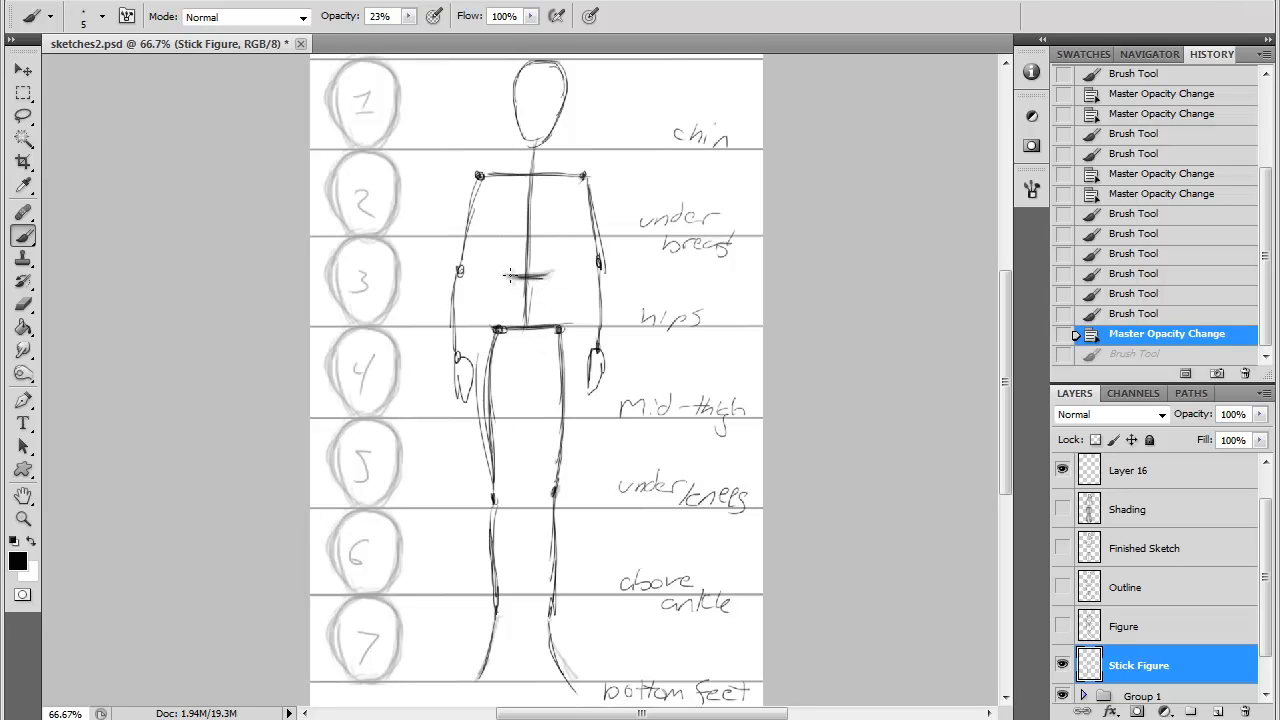
- Brush over the short horizontal waist line of the stick figure to darken it
{"action": "mouse_move", "coordinate": [509, 276]}
{"action": "left_mouse_down"}
{"action": "mouse_move", "coordinate": [550, 275]}
{"action": "mouse_move", "coordinate": [502, 283]}
{"action": "left_mouse_up"}
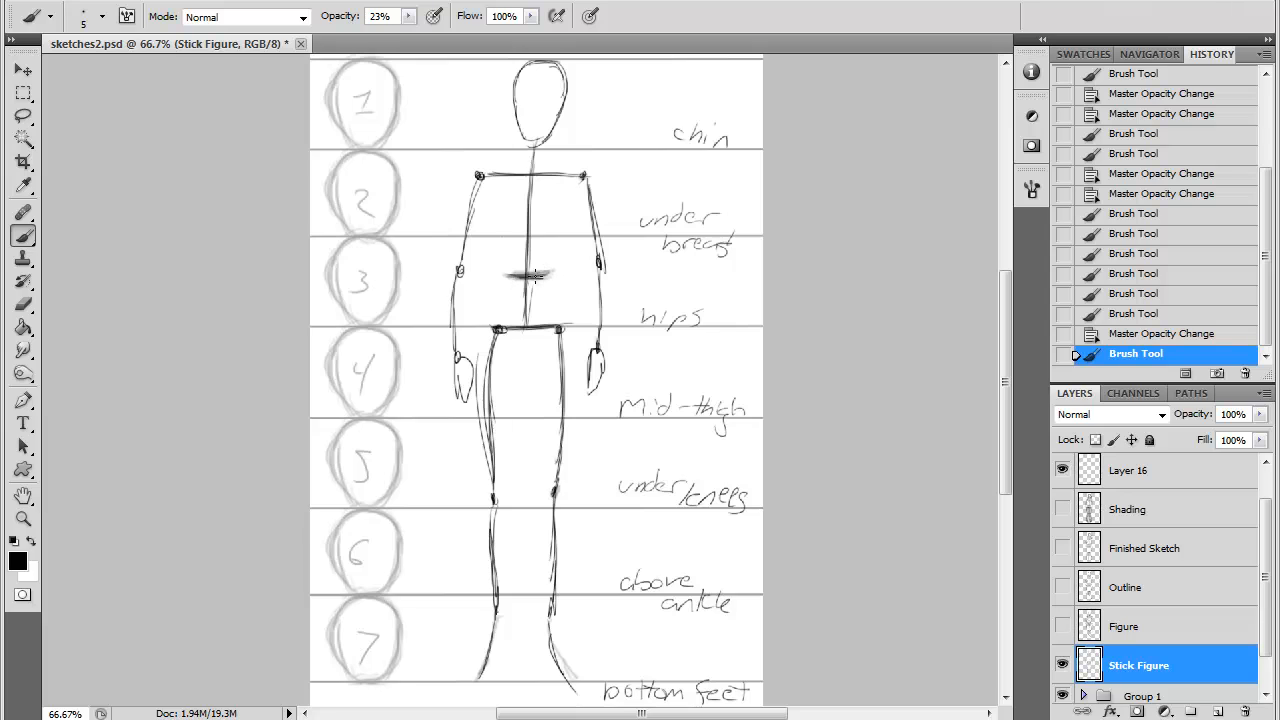
{"action": "left_click_drag", "start_coordinate": [545, 275], "coordinate": [538, 276]}
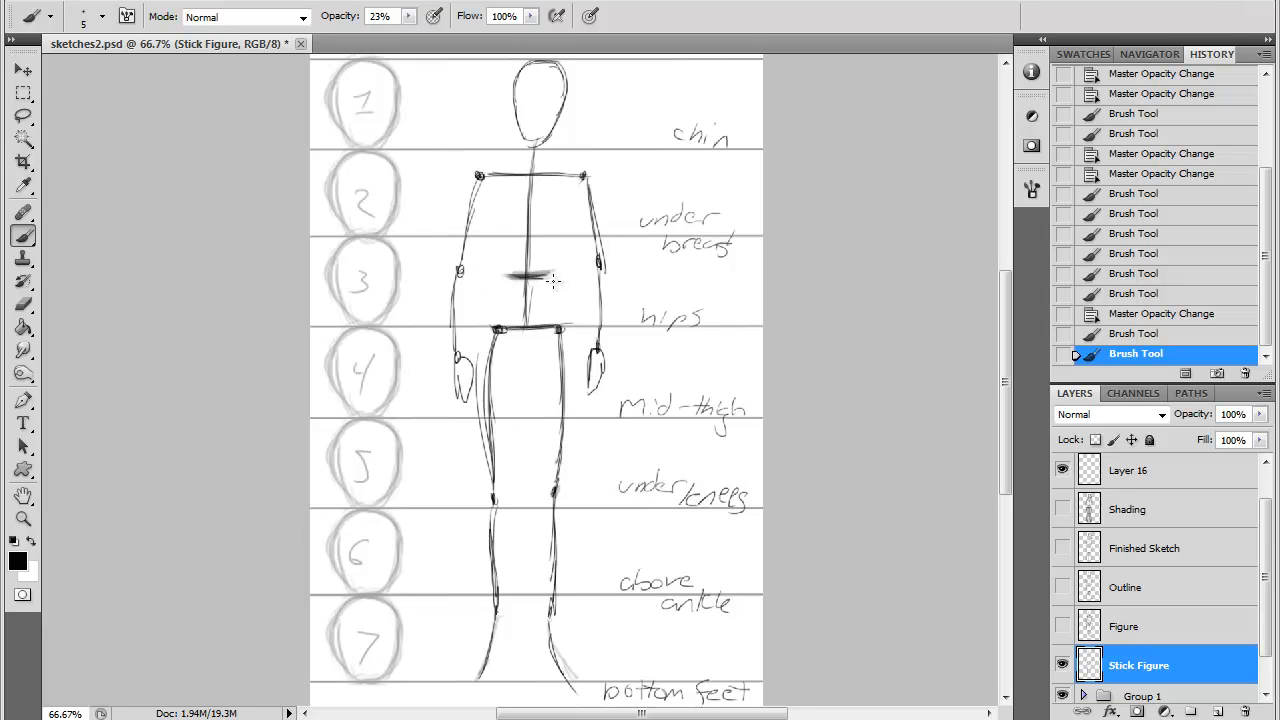
{"action": "left_click_drag", "start_coordinate": [553, 281], "coordinate": [515, 276]}
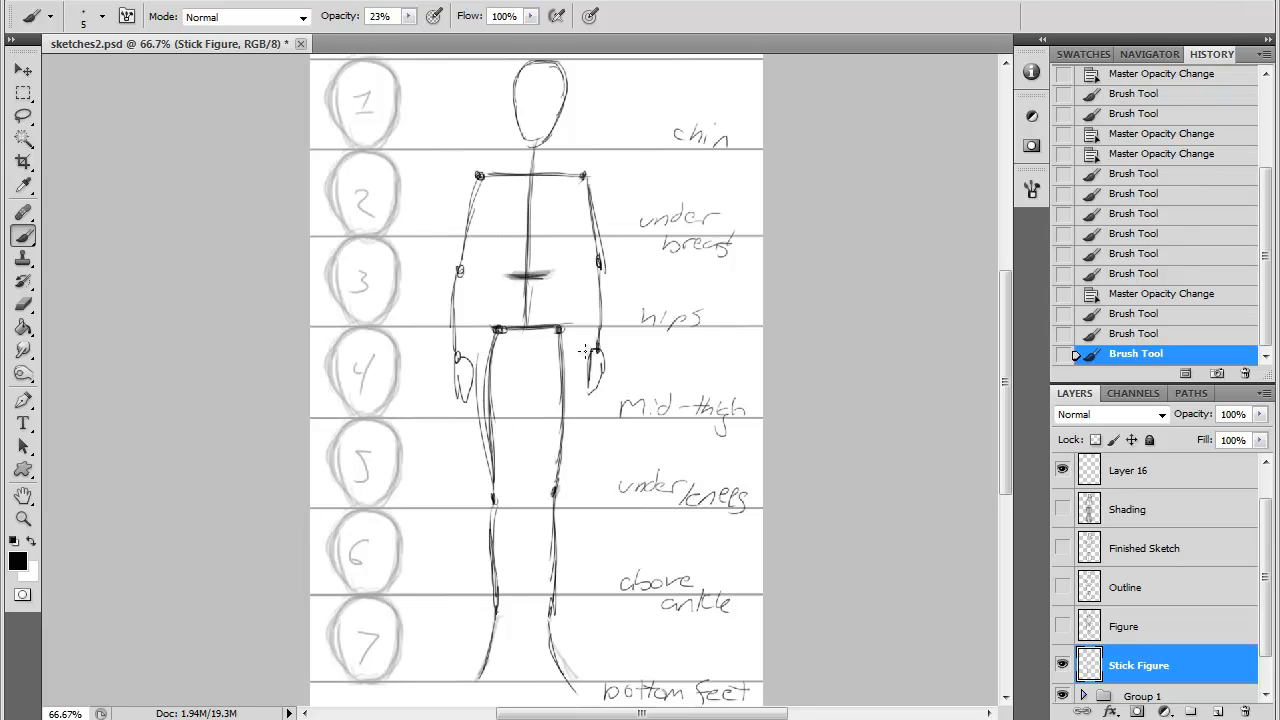
- Reinforce the stick figure's hip joints and mark both ankle joints with the Brush tool
{"action": "left_click", "coordinate": [498, 330]}
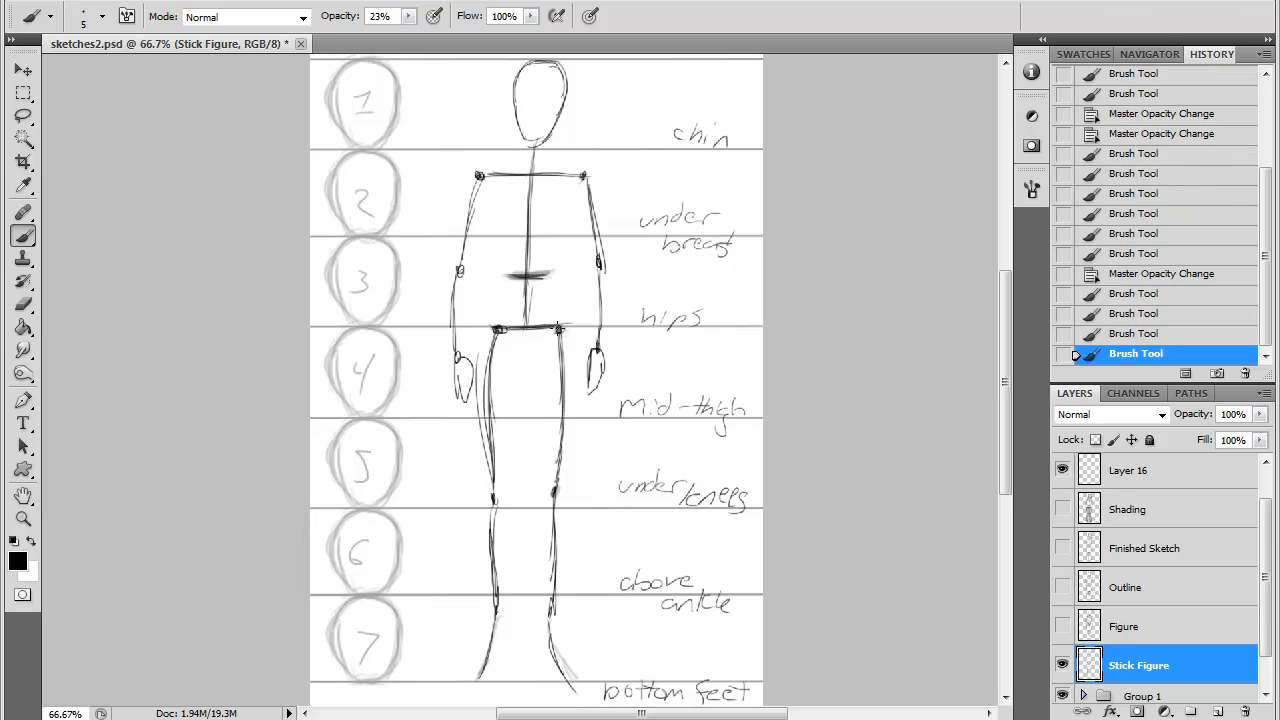
{"action": "left_click", "coordinate": [496, 331]}
{"action": "left_click", "coordinate": [560, 332]}
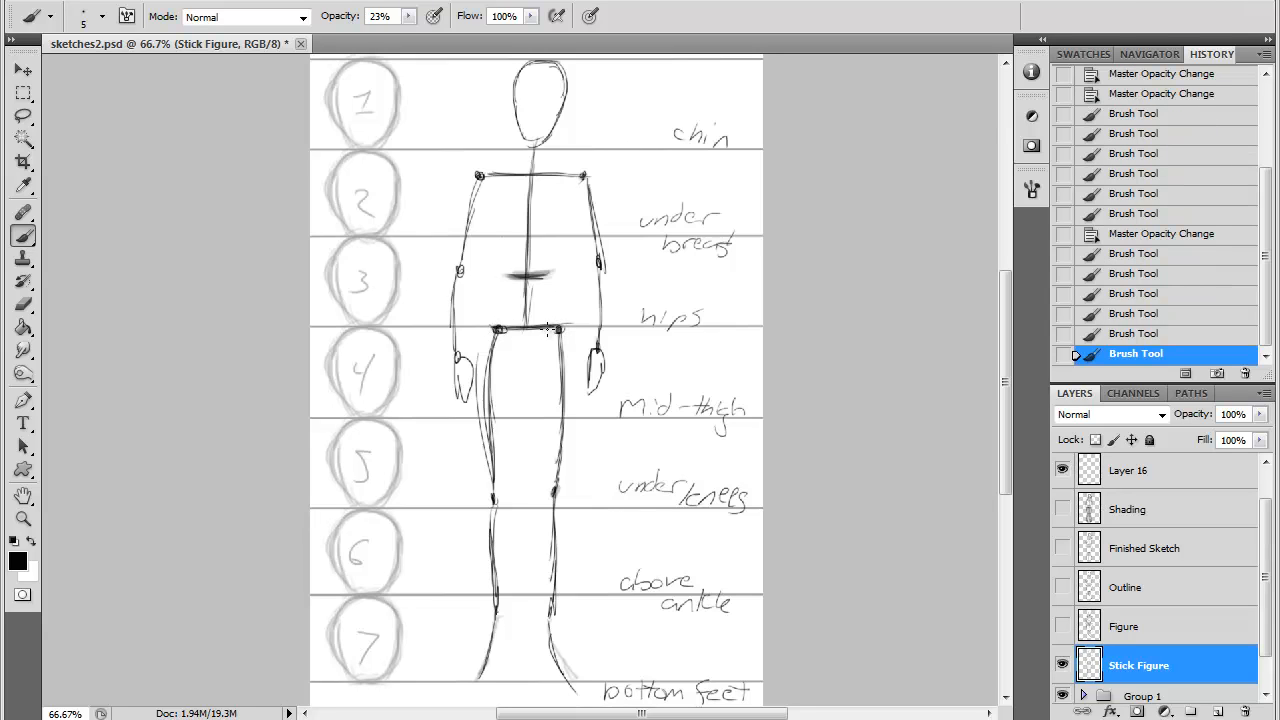
{"action": "left_click", "coordinate": [498, 330]}
{"action": "left_click", "coordinate": [500, 337]}
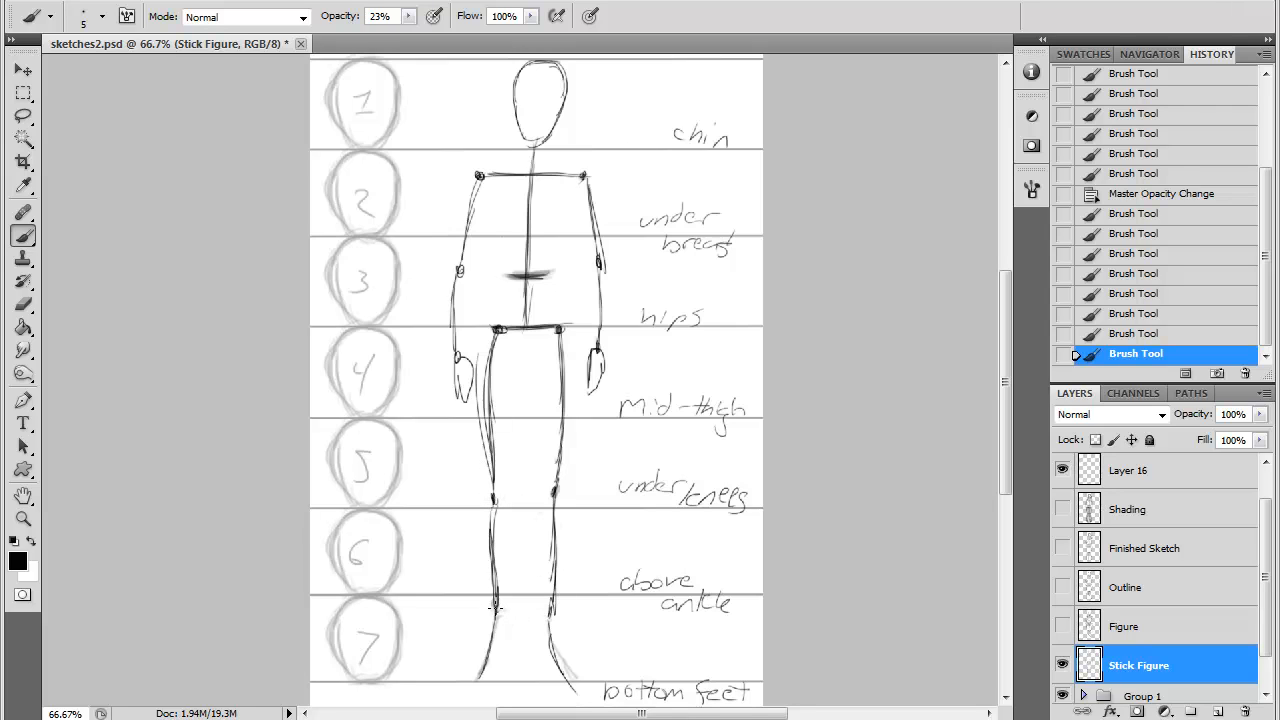
{"action": "left_click_drag", "start_coordinate": [494, 607], "coordinate": [479, 656]}
{"action": "left_click_drag", "start_coordinate": [494, 610], "coordinate": [549, 613]}
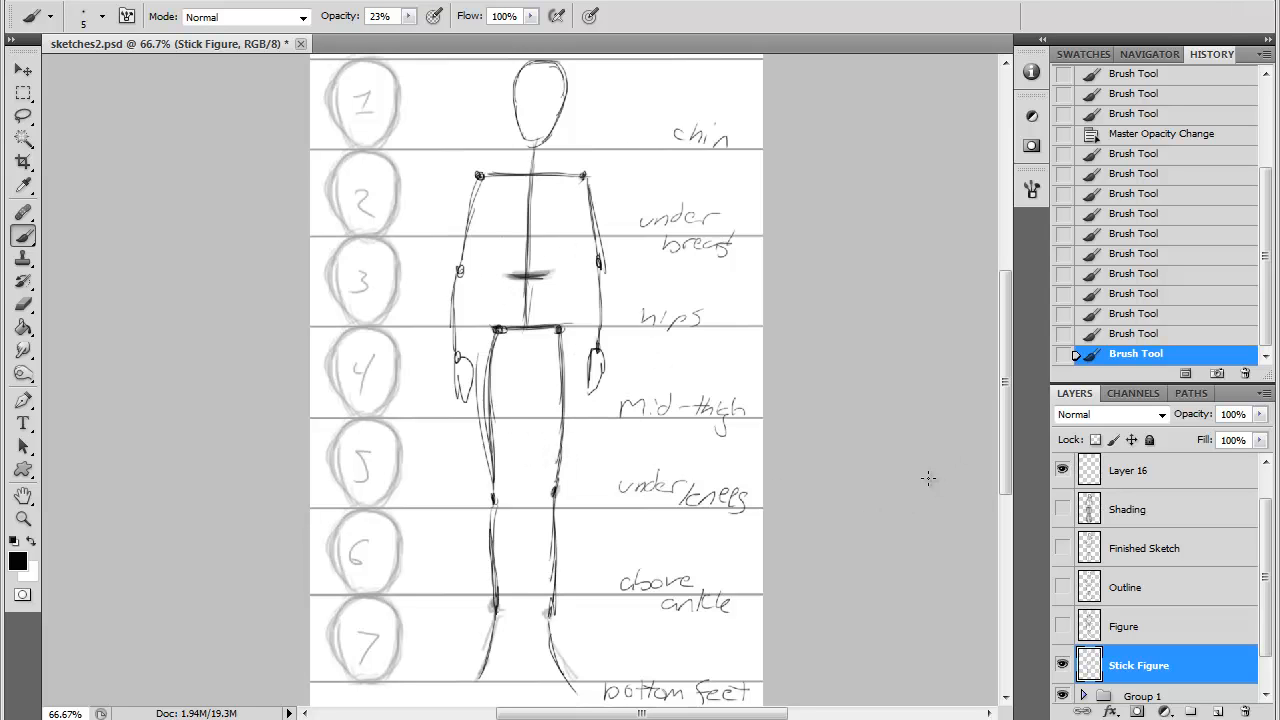
- Show the Figure layer at 100% opacity and fade the Stick Figure layer beneath it
{"action": "left_click", "coordinate": [1062, 626]}
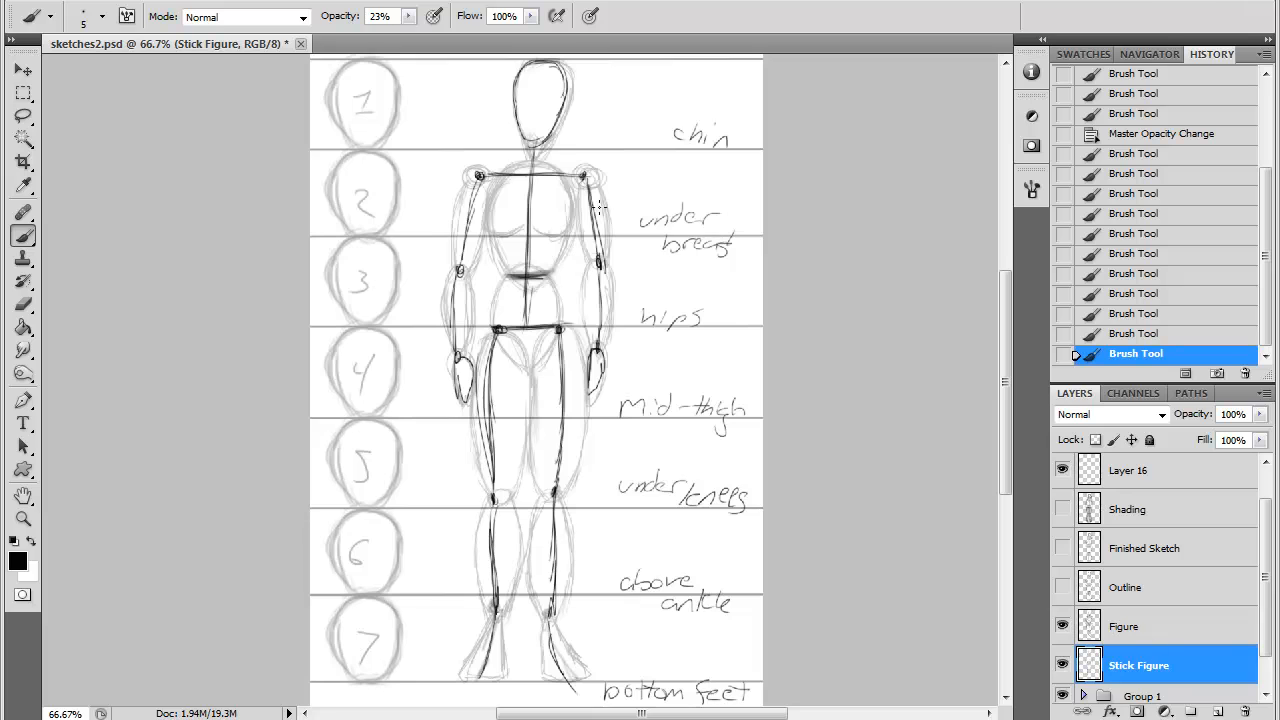
{"action": "left_click", "coordinate": [1142, 632]}
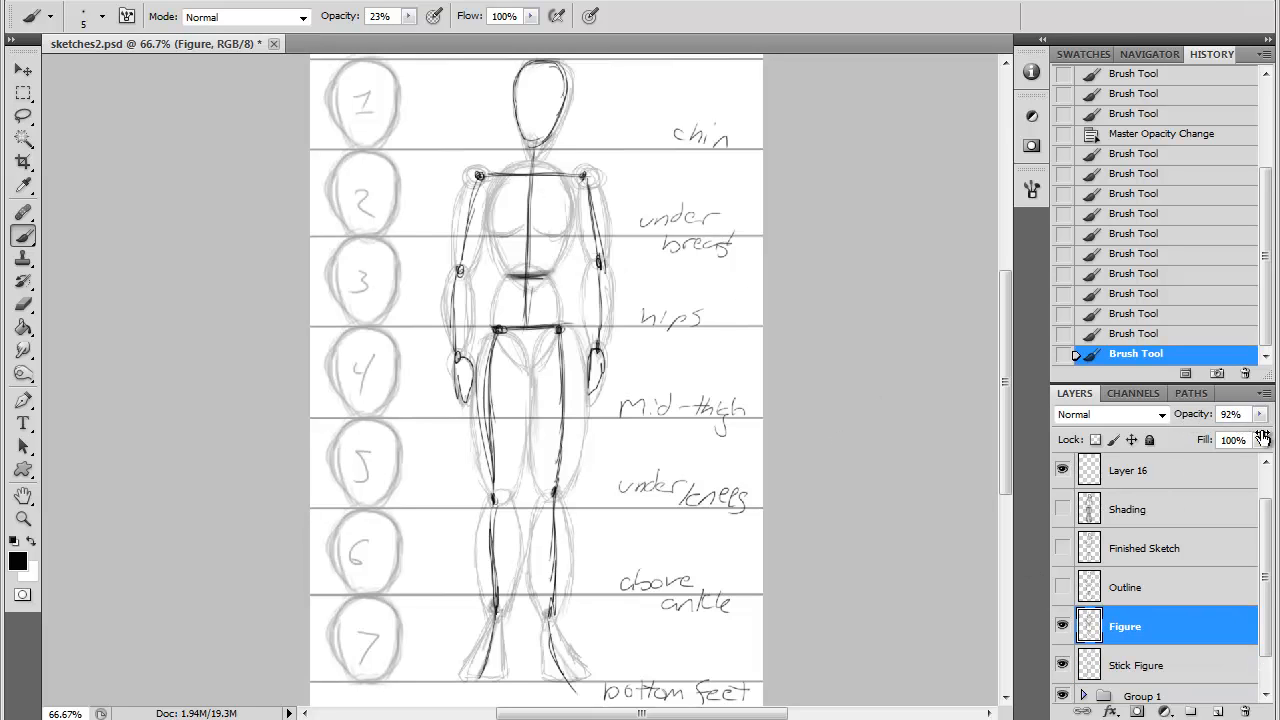
{"action": "left_click_drag", "start_coordinate": [1262, 437], "coordinate": [1128, 416]}
{"action": "left_click", "coordinate": [1169, 669]}
{"action": "left_click", "coordinate": [1130, 626]}
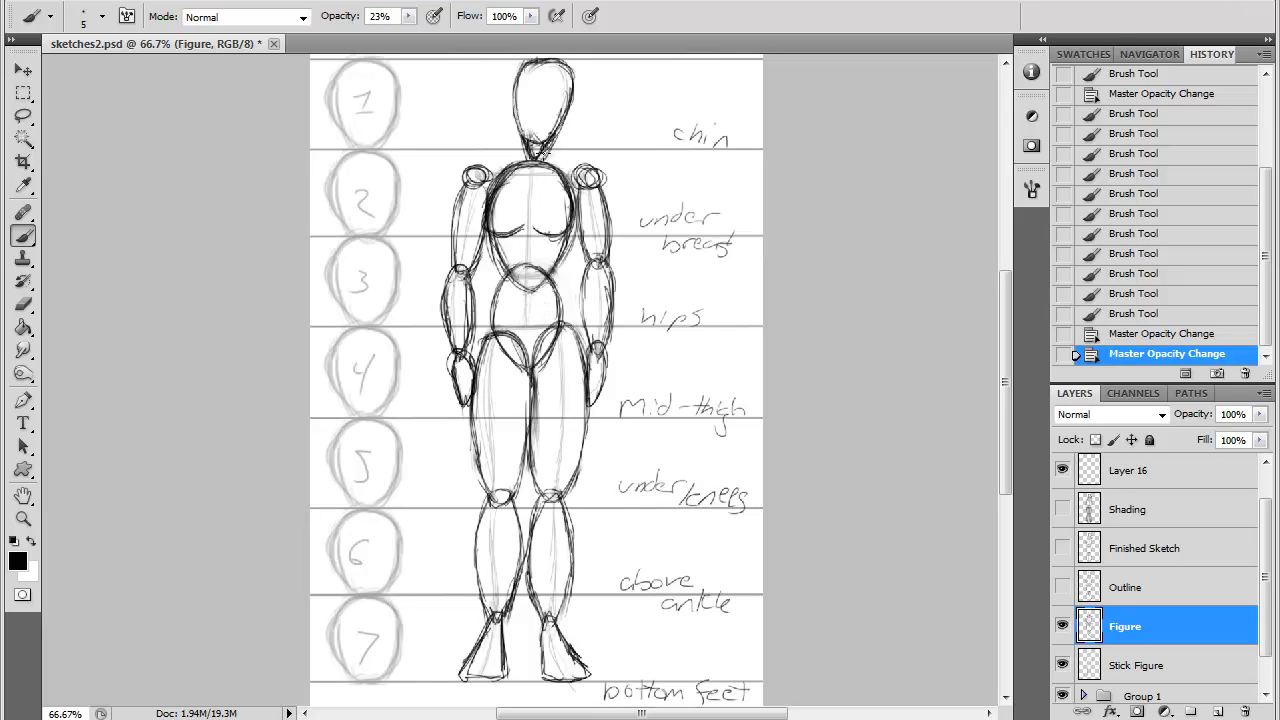
- Brush over the neck on the Figure layer and lower that layer's opacity to 26%
{"action": "left_click_drag", "start_coordinate": [546, 153], "coordinate": [540, 166]}
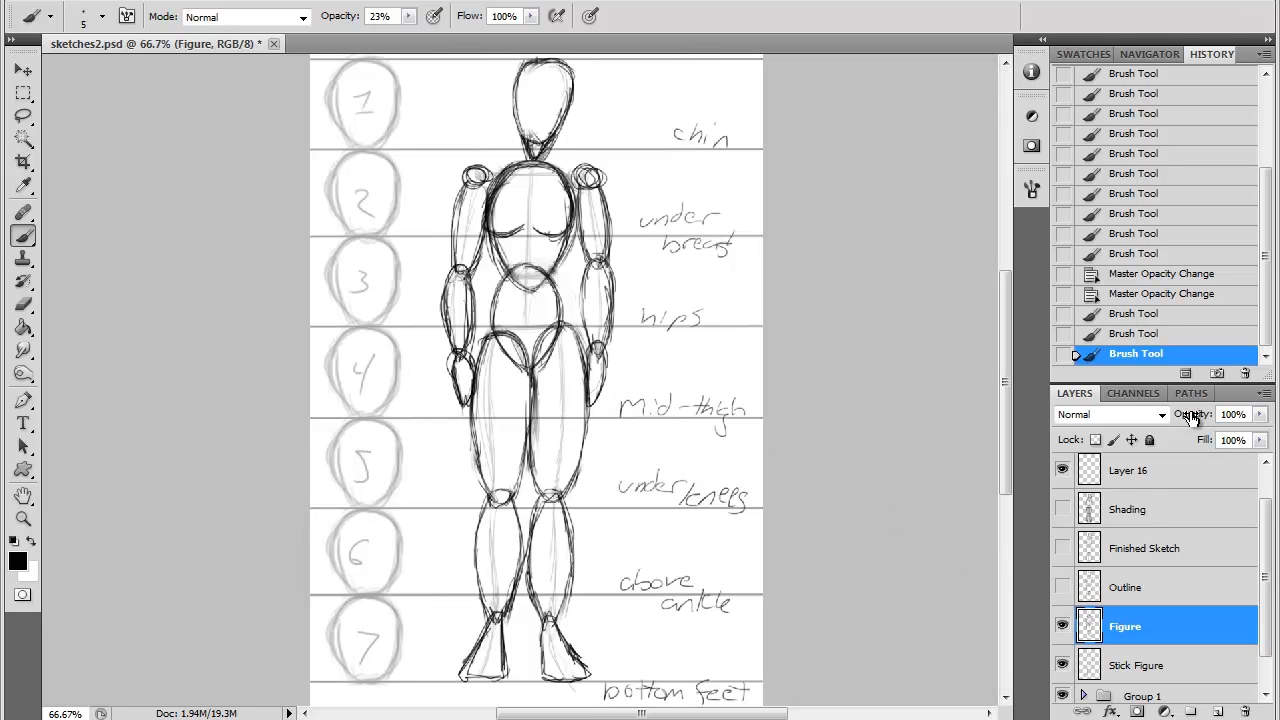
{"action": "mouse_move", "coordinate": [1192, 418]}
{"action": "left_mouse_down"}
{"action": "mouse_move", "coordinate": [1143, 416]}
{"action": "mouse_move", "coordinate": [1060, 591]}
{"action": "left_mouse_up"}
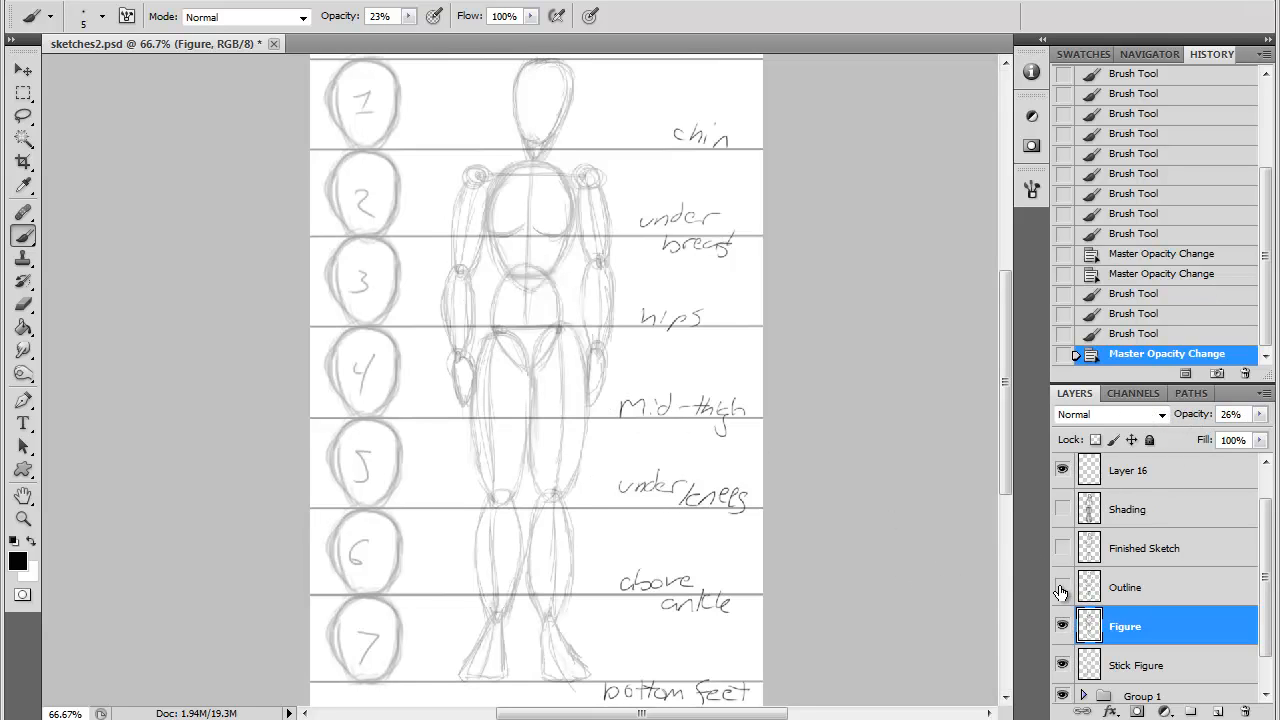
- Show the Outline layer over the faded figure, compare it on and off, and make it the active layer
{"action": "left_click", "coordinate": [1062, 588]}
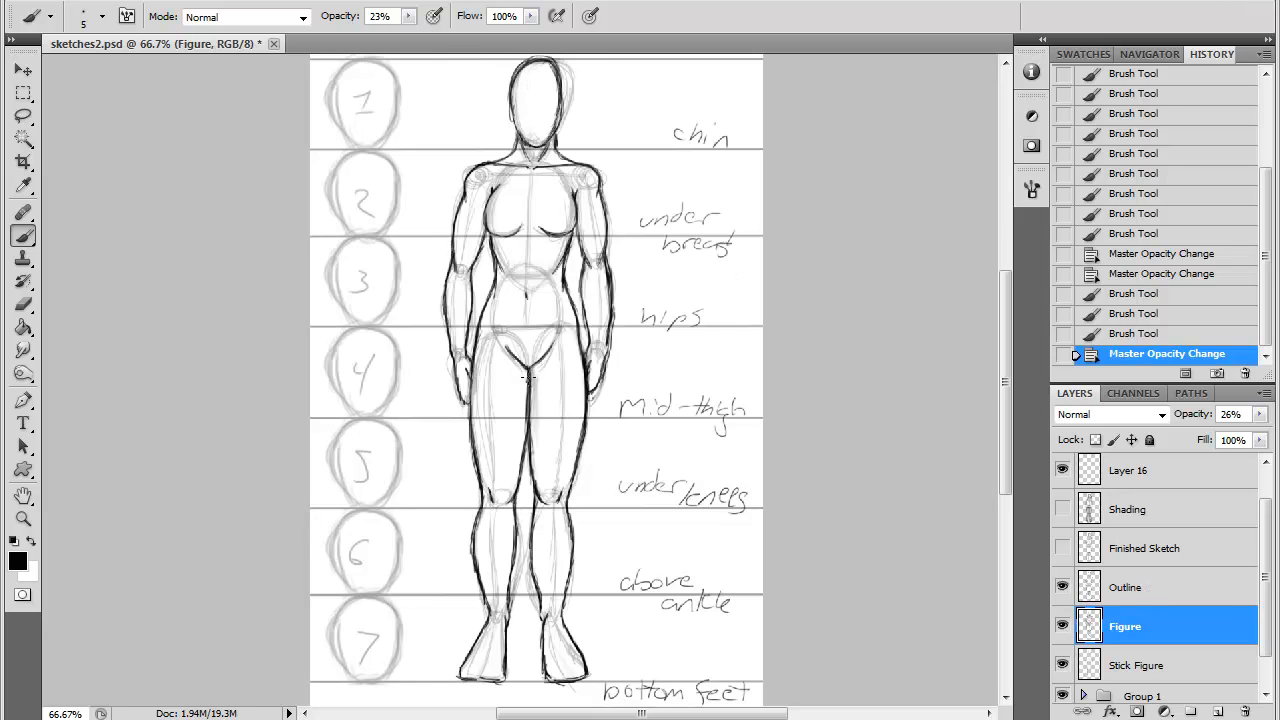
{"action": "left_click", "coordinate": [1062, 588]}
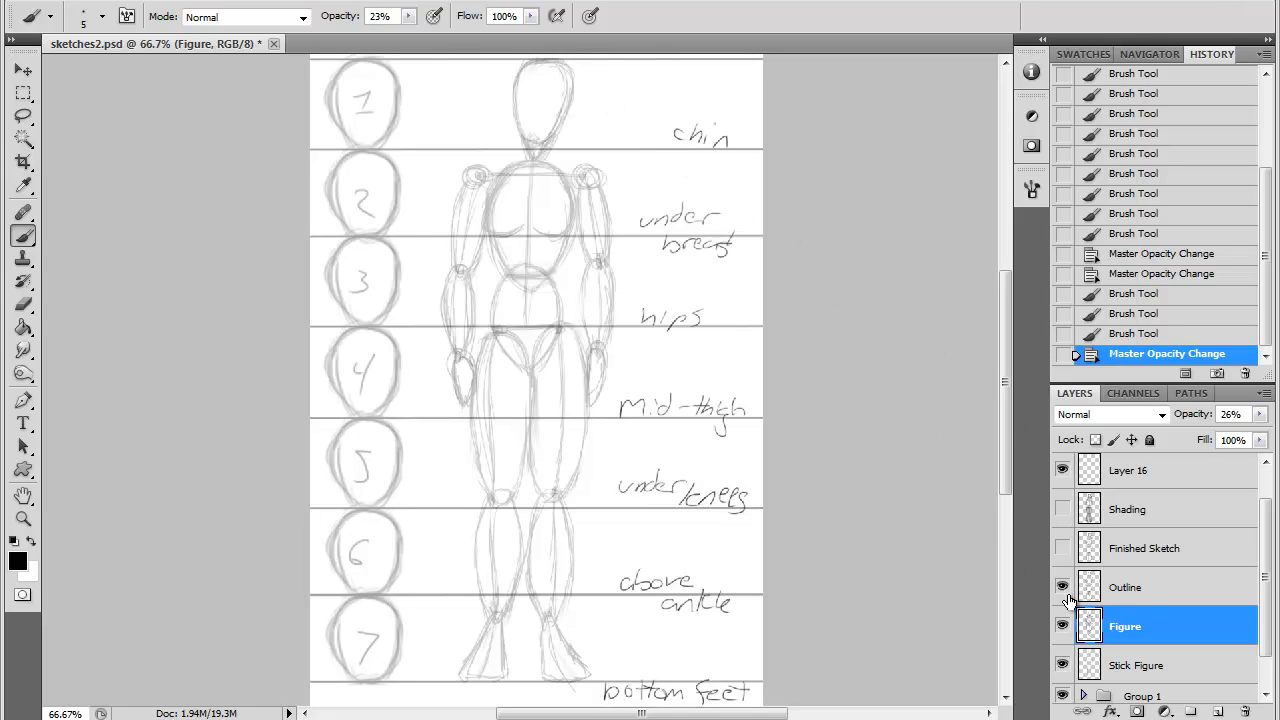
{"action": "left_click", "coordinate": [1062, 588]}
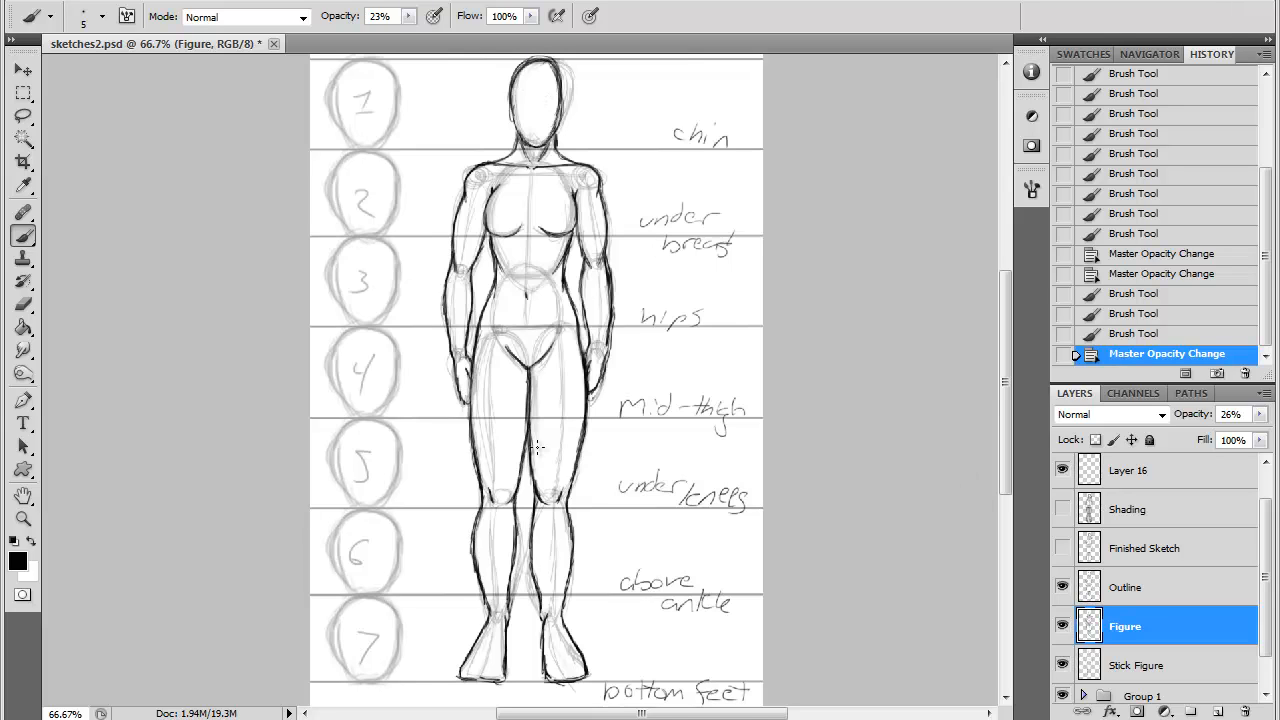
{"action": "key", "text": "alt+bracketright"}
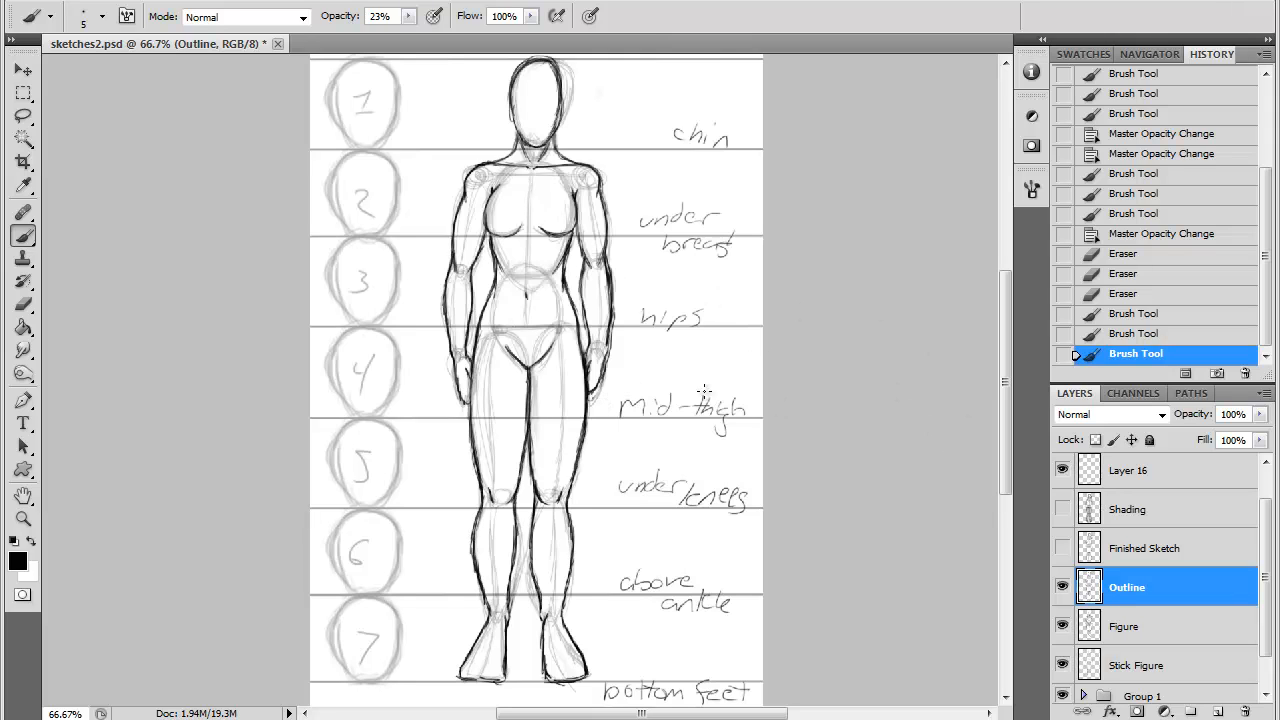
- Show the Finished Sketch layer in place of the Outline layer and make it active
{"action": "left_click", "coordinate": [1062, 548]}
{"action": "left_click", "coordinate": [1062, 587]}
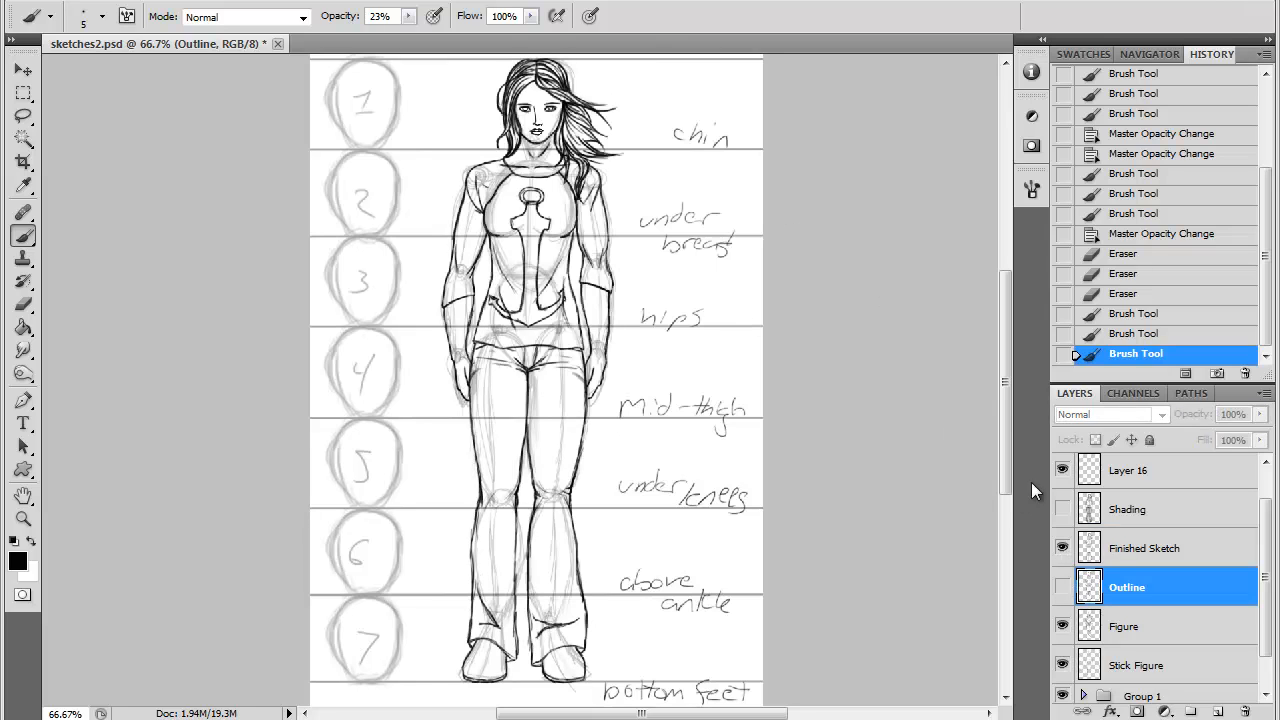
{"action": "left_click", "coordinate": [1125, 550]}
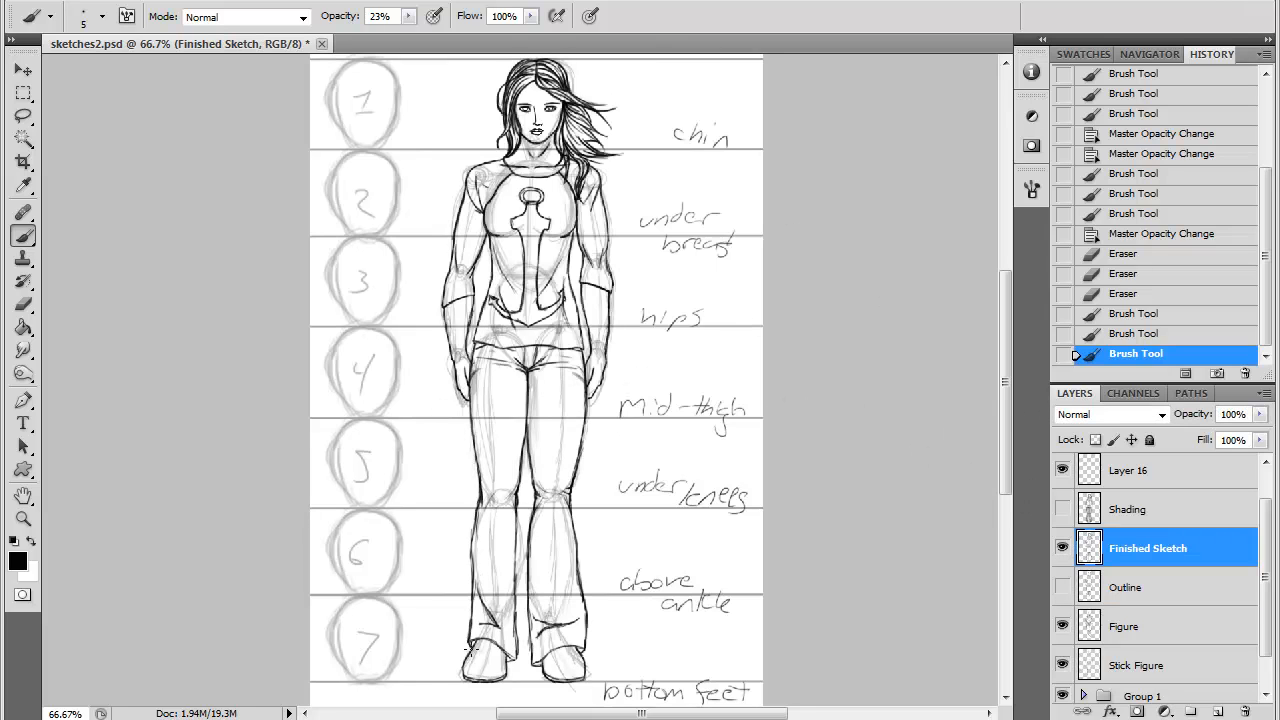
- Show the Shading layer and hide the Figure and Stick Figure layers
{"action": "left_click", "coordinate": [1062, 509]}
{"action": "left_click_drag", "start_coordinate": [1062, 626], "coordinate": [1062, 666]}
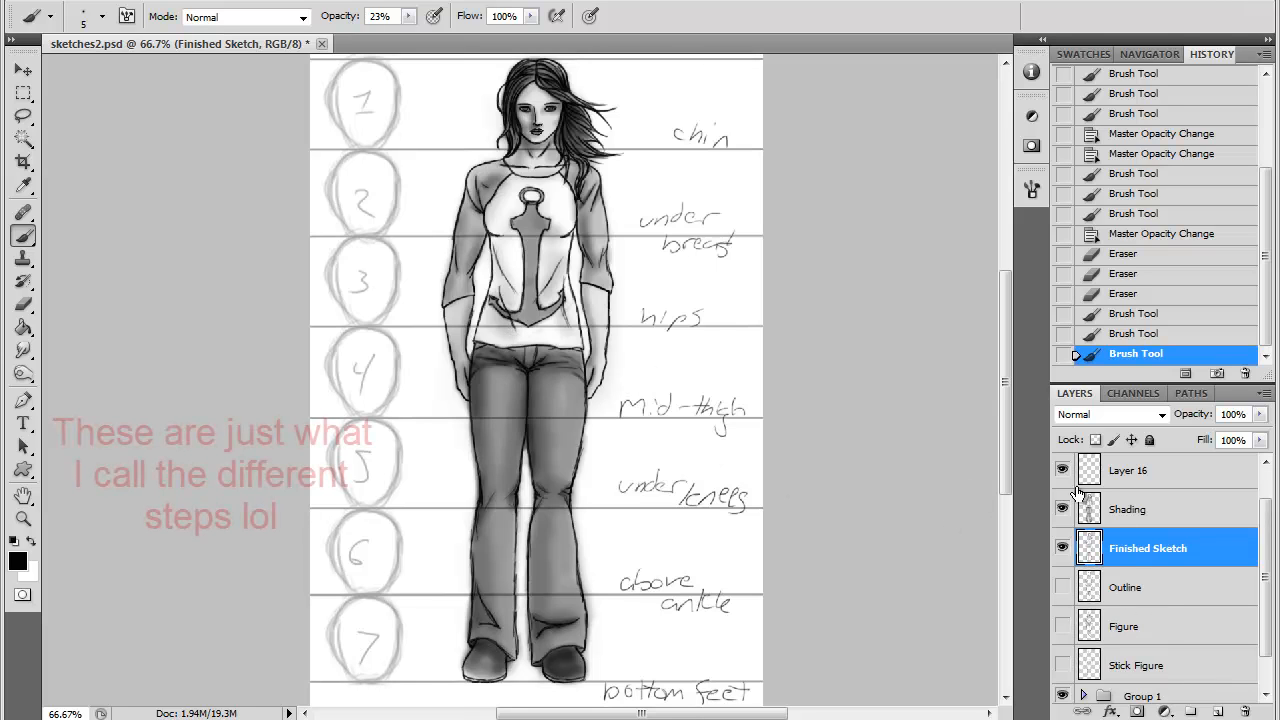
- Make the Outline layer active and visible, and hide the Shading and Finished Sketch layers
{"action": "left_click", "coordinate": [1128, 632]}
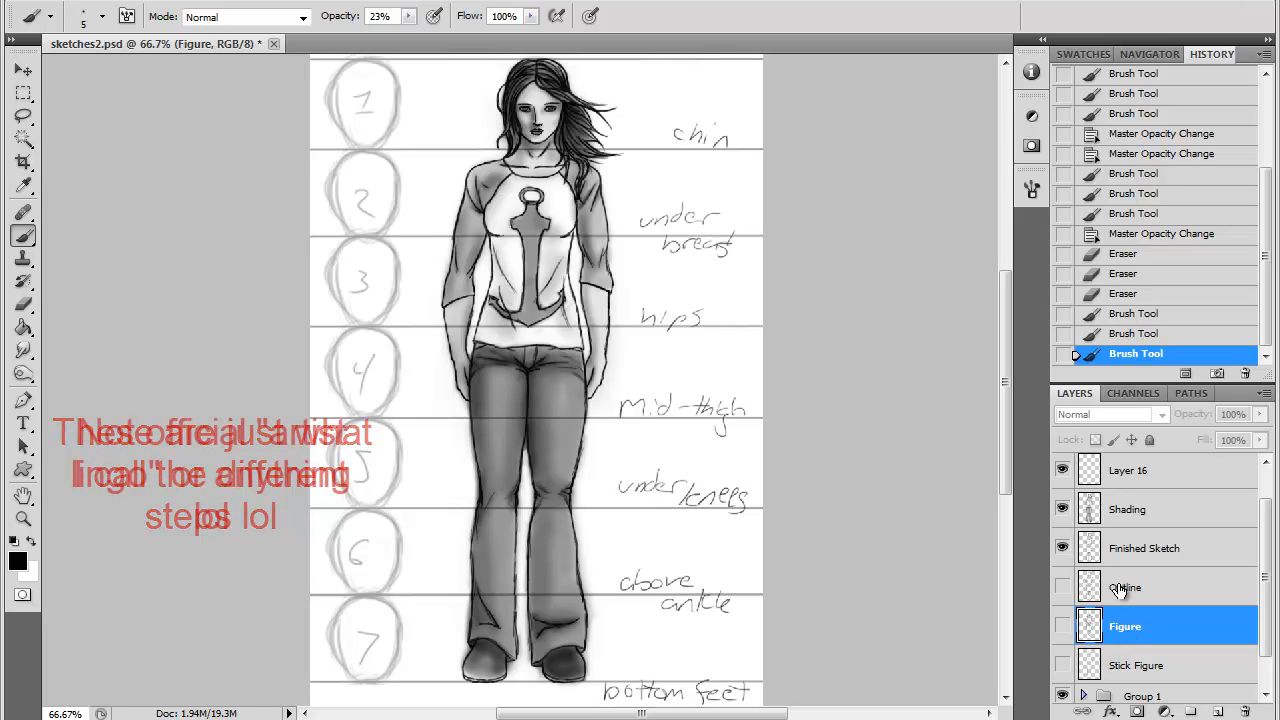
{"action": "left_click", "coordinate": [1118, 594]}
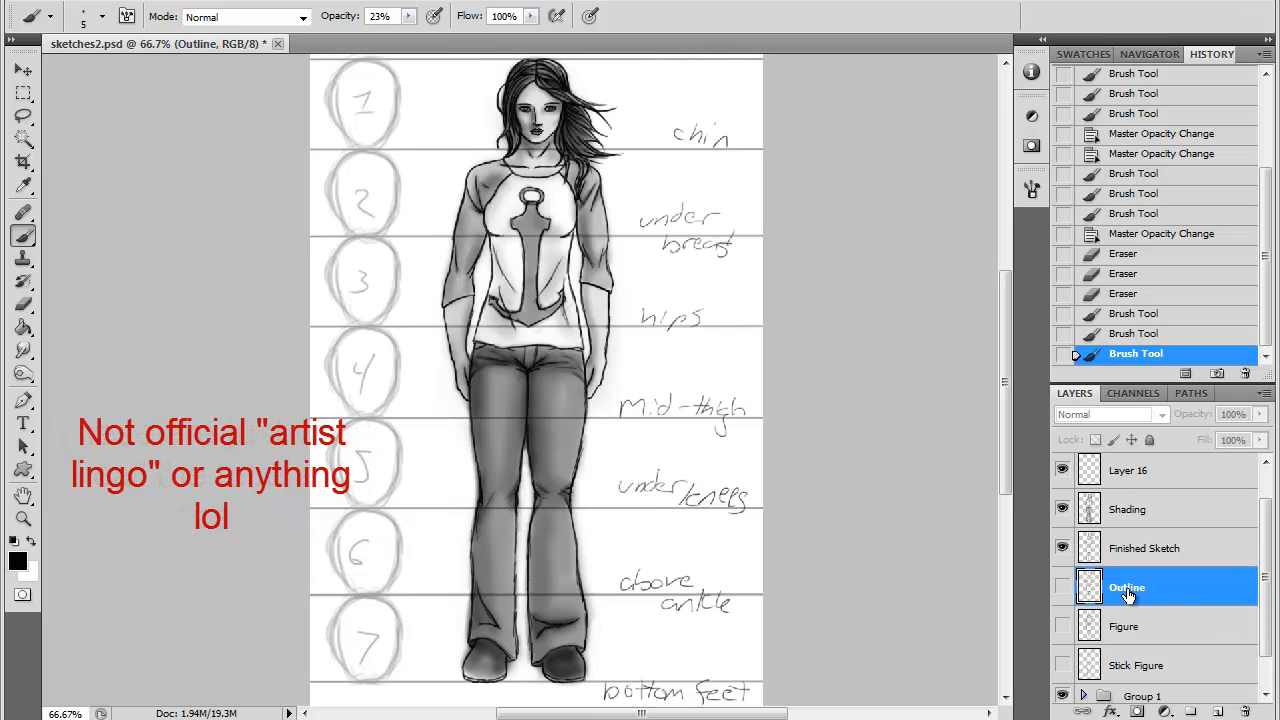
{"action": "left_click", "coordinate": [1062, 509]}
{"action": "left_click", "coordinate": [1062, 548]}
{"action": "left_click", "coordinate": [1062, 587]}
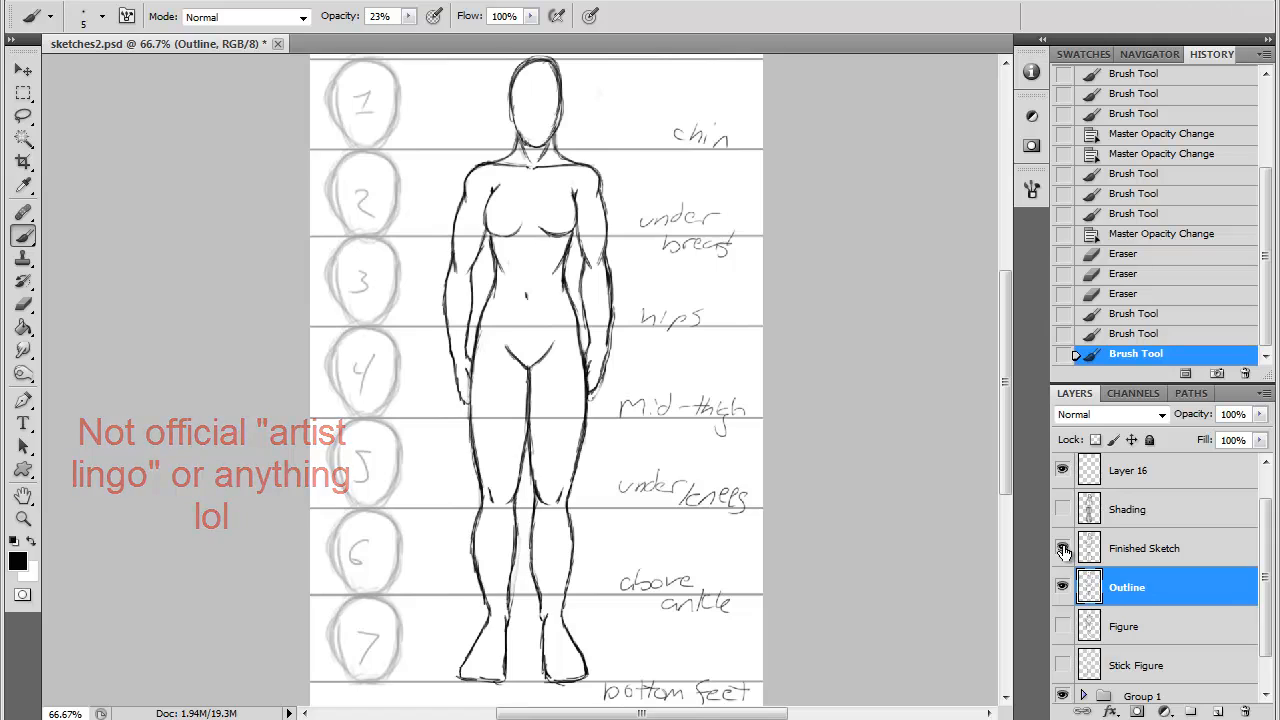
- Show the Finished Sketch, Figure and Stick Figure layers together with the Outline layer
{"action": "left_click", "coordinate": [1062, 548]}
{"action": "left_click", "coordinate": [1062, 626]}
{"action": "left_click", "coordinate": [1062, 665]}
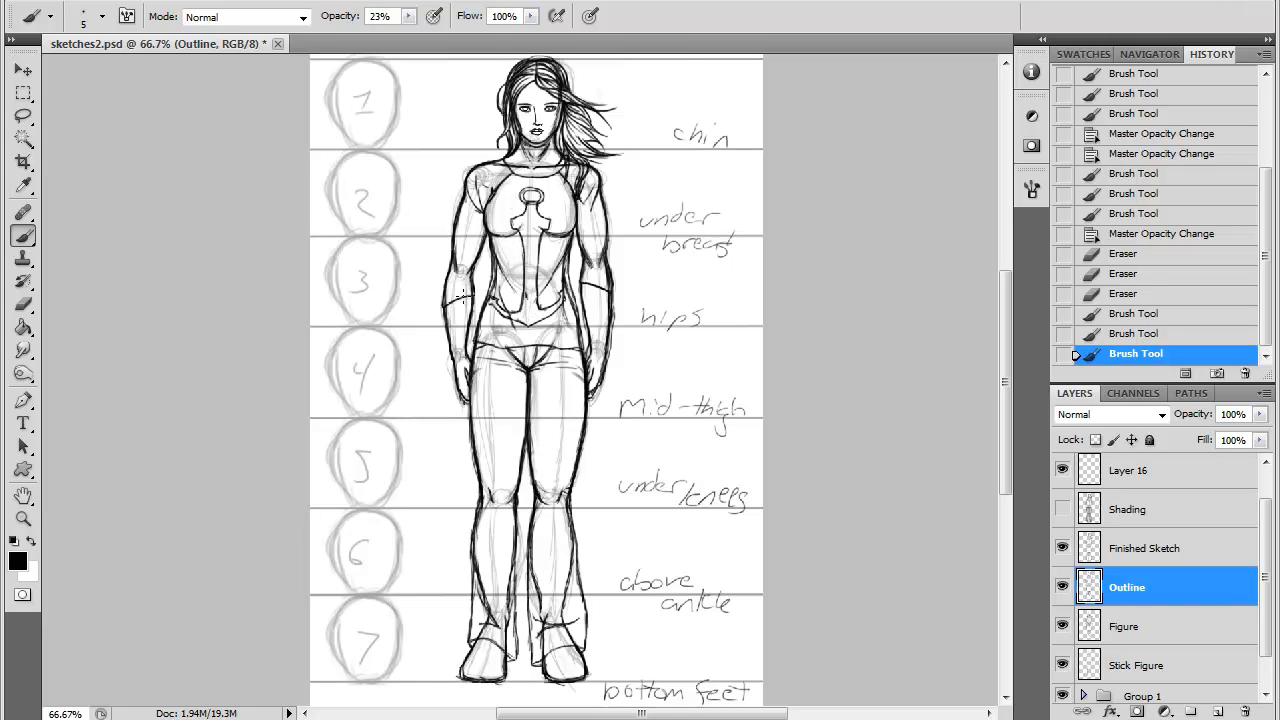
- Hide the Outline, Figure and Stick Figure layers and make the Finished Sketch layer active
{"action": "left_click", "coordinate": [1062, 587]}
{"action": "left_click", "coordinate": [1062, 626]}
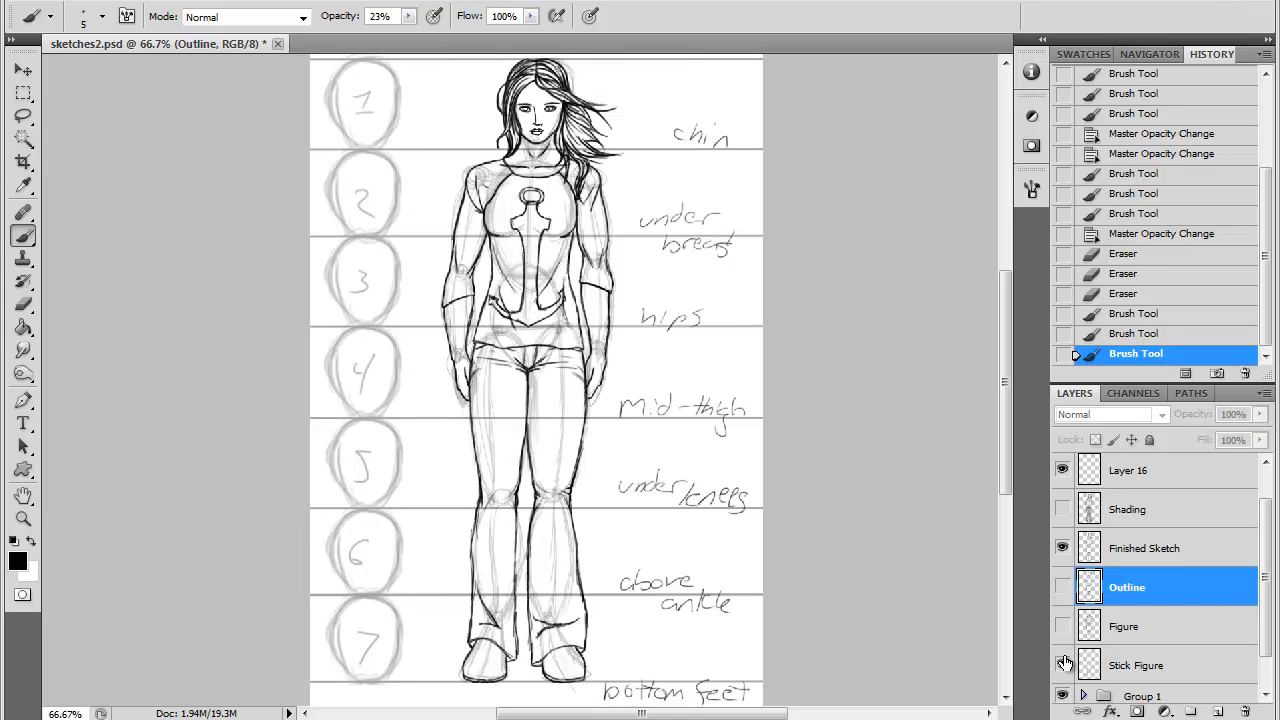
{"action": "left_click", "coordinate": [1062, 665]}
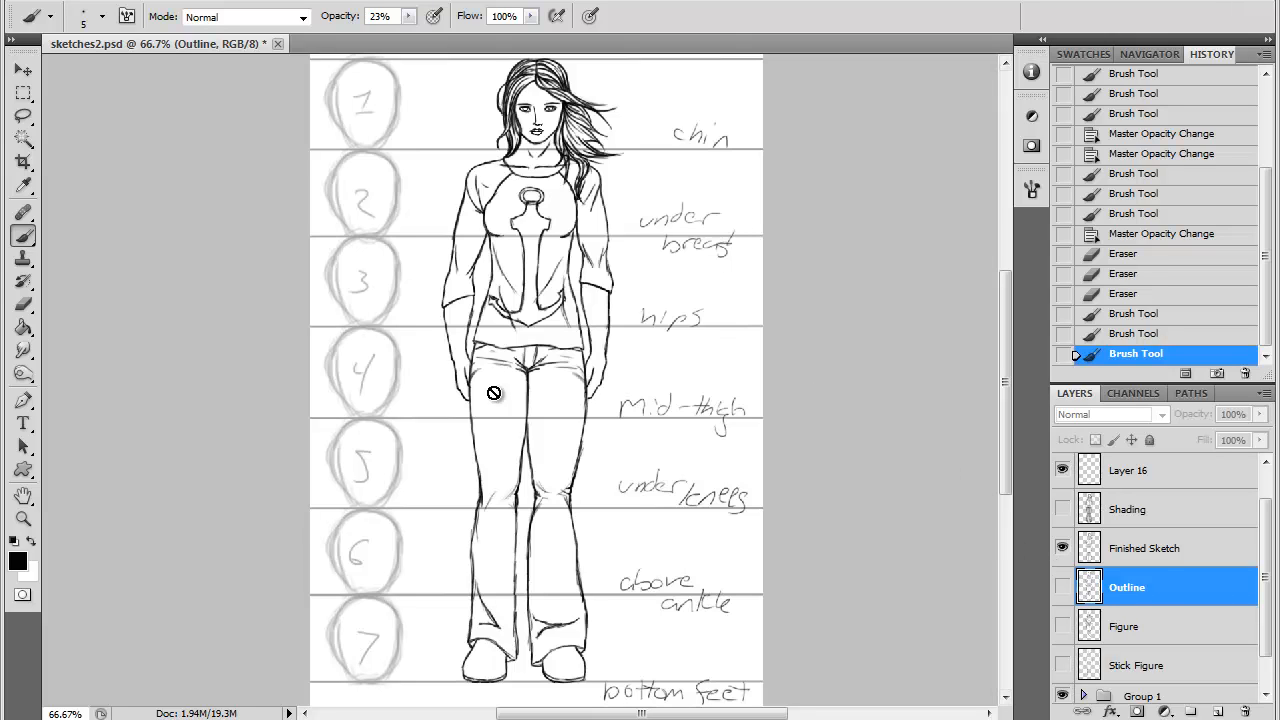
{"action": "left_click", "coordinate": [1152, 548]}
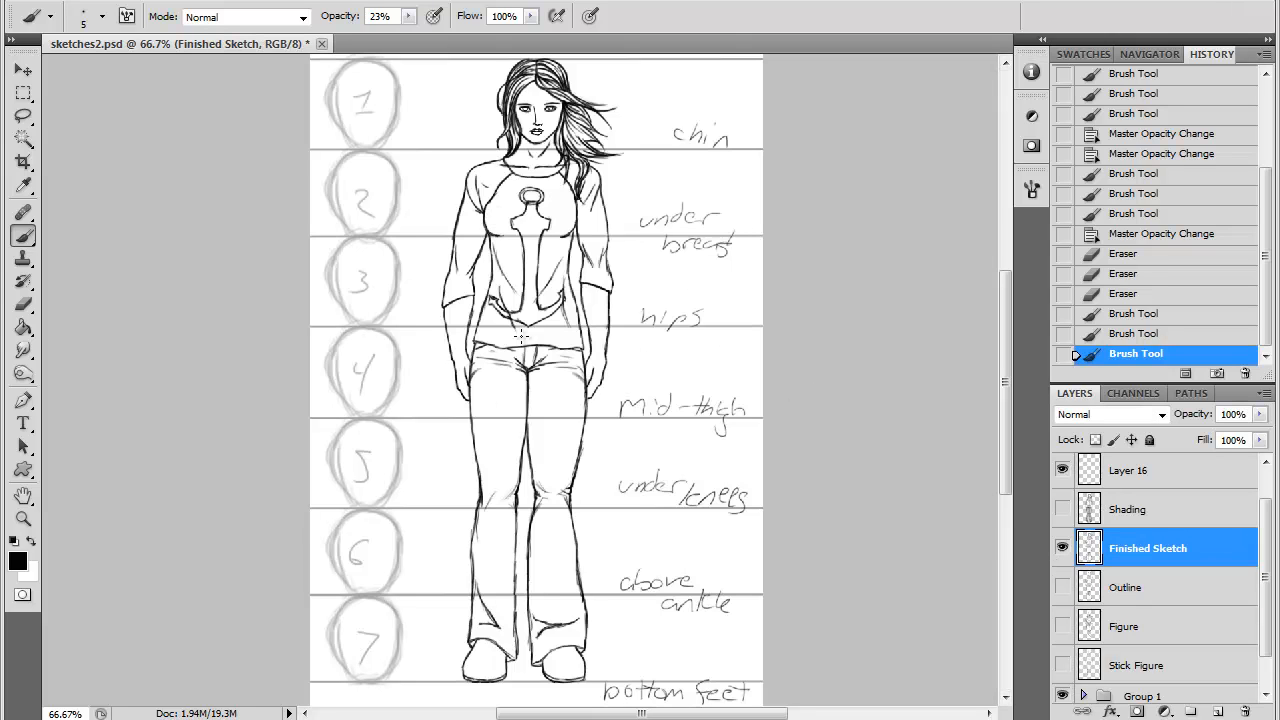
- Hide the Finished Sketch layer and select Layer 16
{"action": "left_click", "coordinate": [1062, 548]}
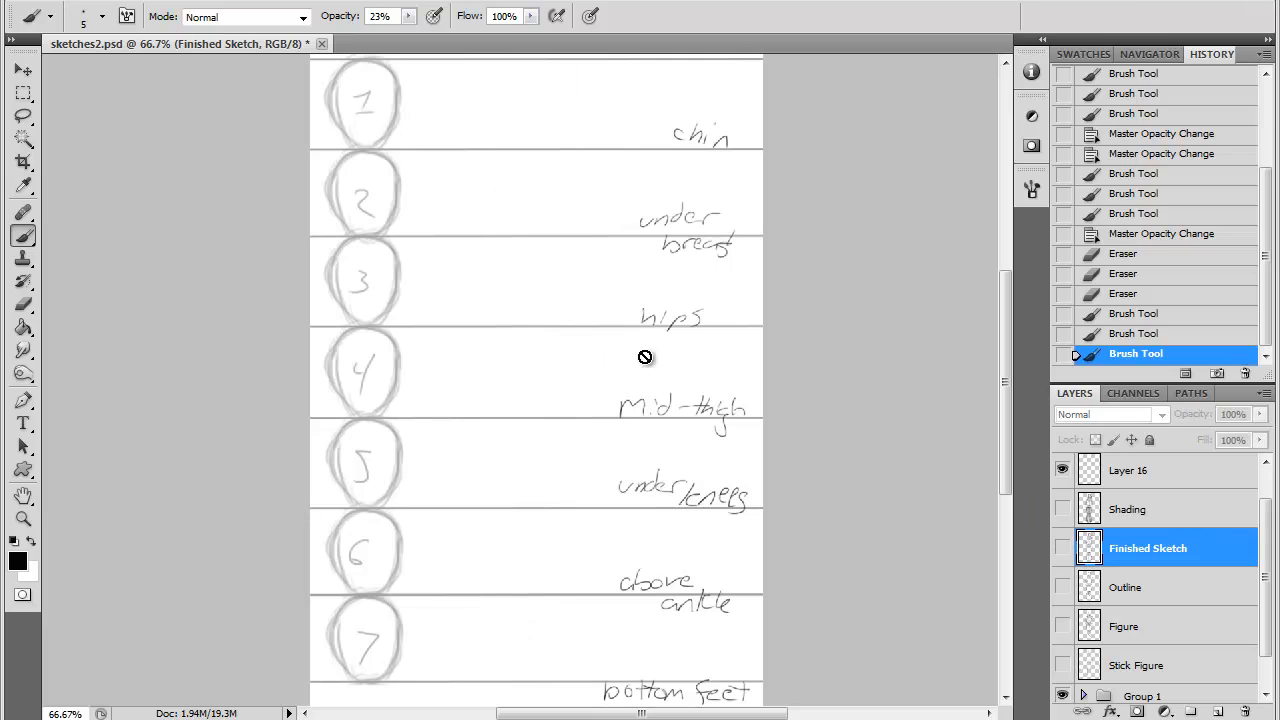
{"action": "left_click", "coordinate": [1128, 512]}
{"action": "left_click", "coordinate": [1128, 475]}
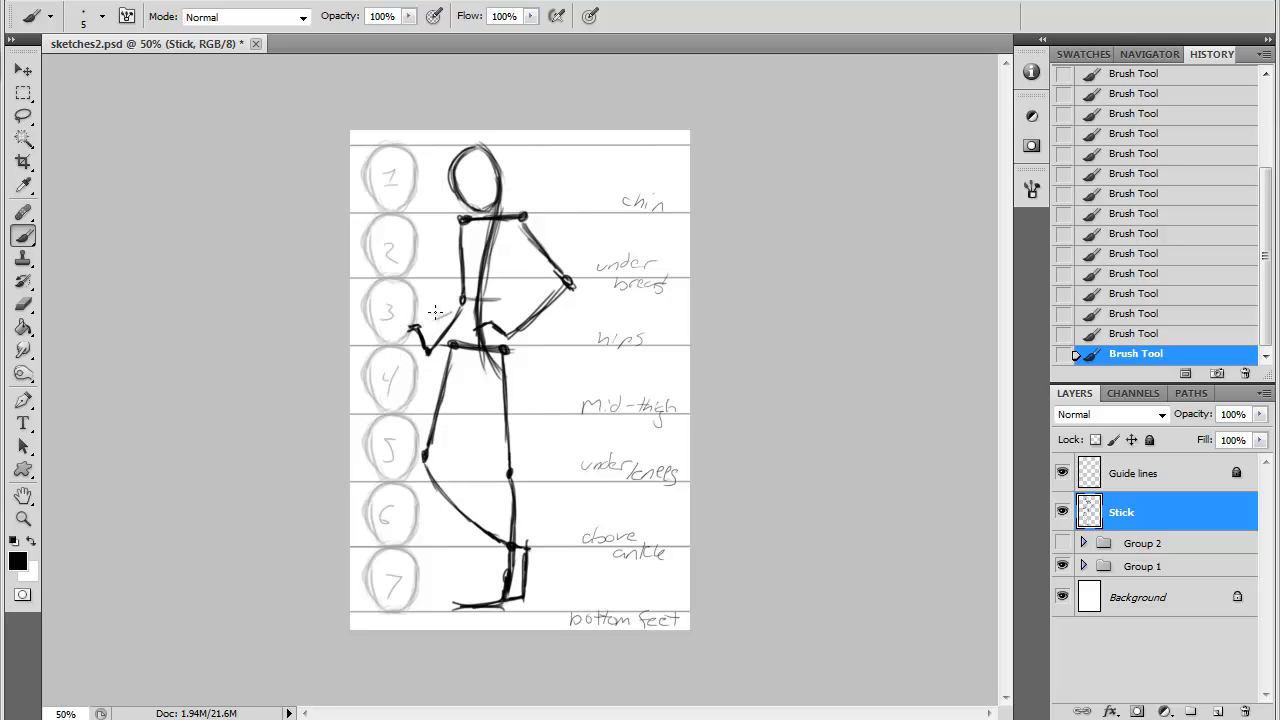
- Draw a long diagonal line through the posed stick figure's raised hand, add a new layer above Stick, and reselect Stick
{"action": "left_click_drag", "start_coordinate": [449, 313], "coordinate": [351, 358]}
{"action": "left_click", "coordinate": [1217, 711]}
{"action": "left_click", "coordinate": [1150, 553]}
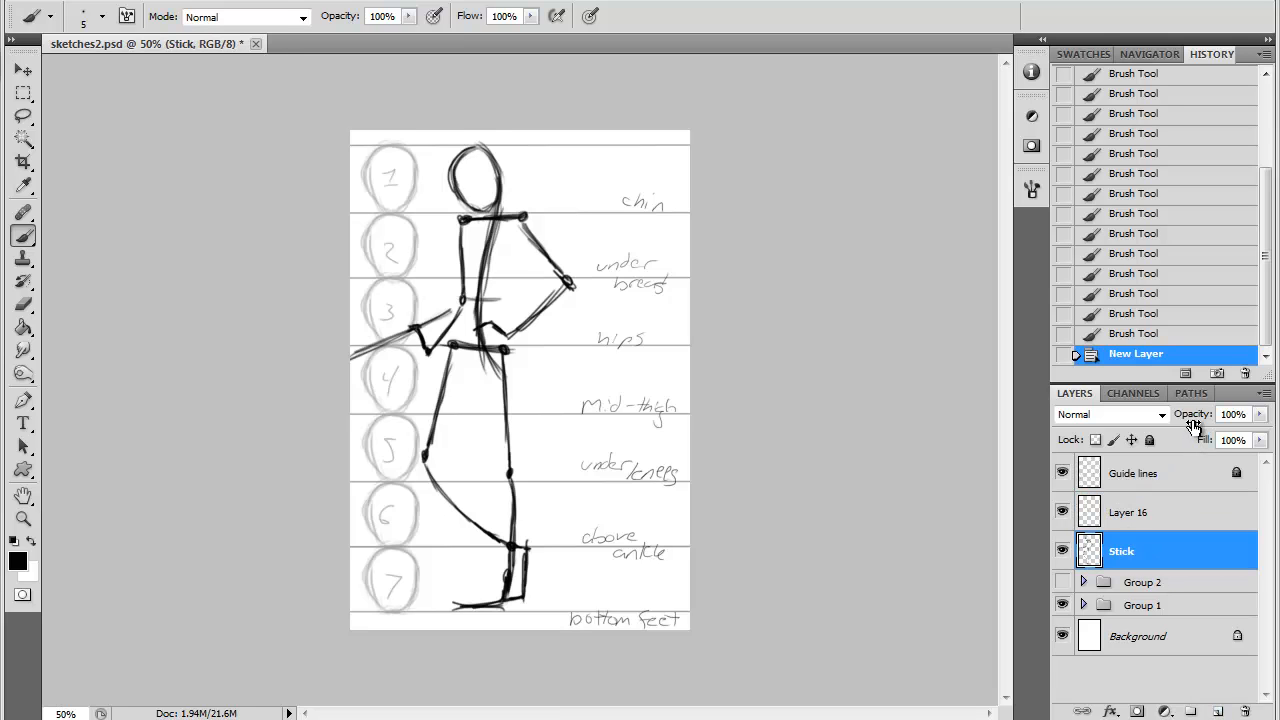
- Lower the Stick layer's opacity to 44% and draw the torso's tapered oval on Layer 16
{"action": "left_click_drag", "start_coordinate": [1197, 418], "coordinate": [1138, 424]}
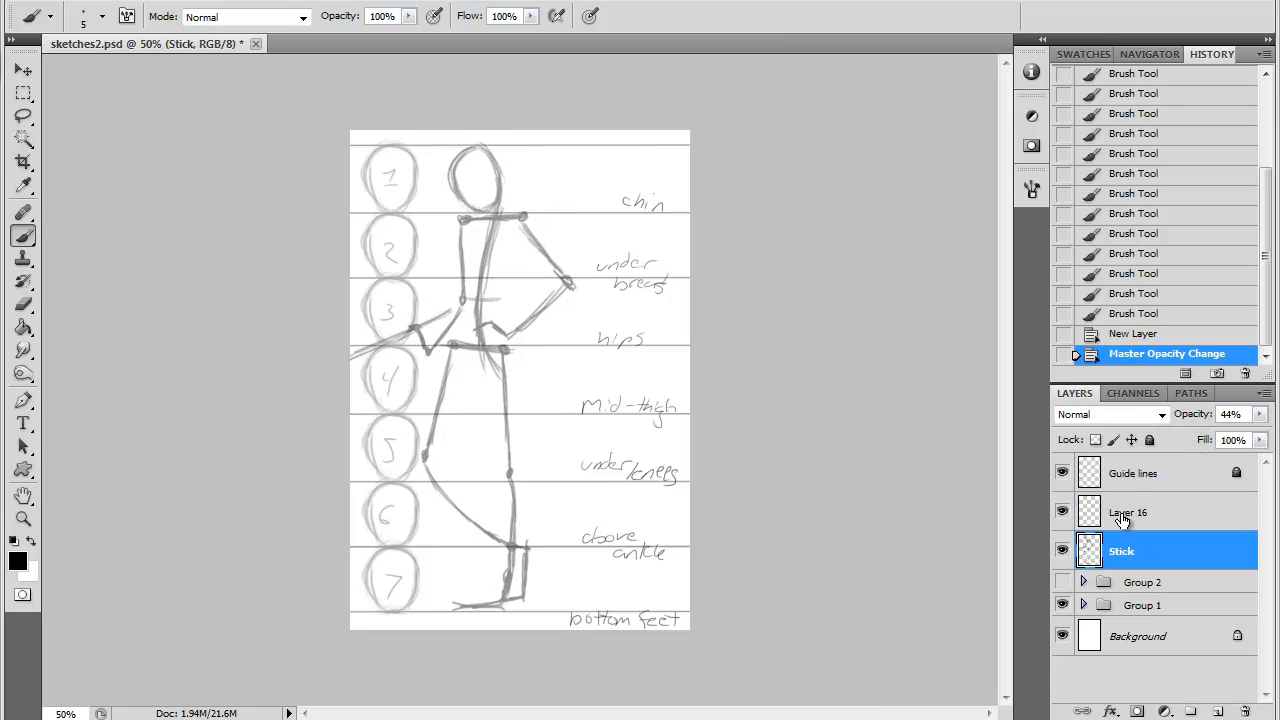
{"action": "left_click", "coordinate": [1115, 511]}
{"action": "mouse_move", "coordinate": [500, 214]}
{"action": "left_mouse_down"}
{"action": "mouse_move", "coordinate": [523, 234]}
{"action": "mouse_move", "coordinate": [492, 304]}
{"action": "left_mouse_up"}
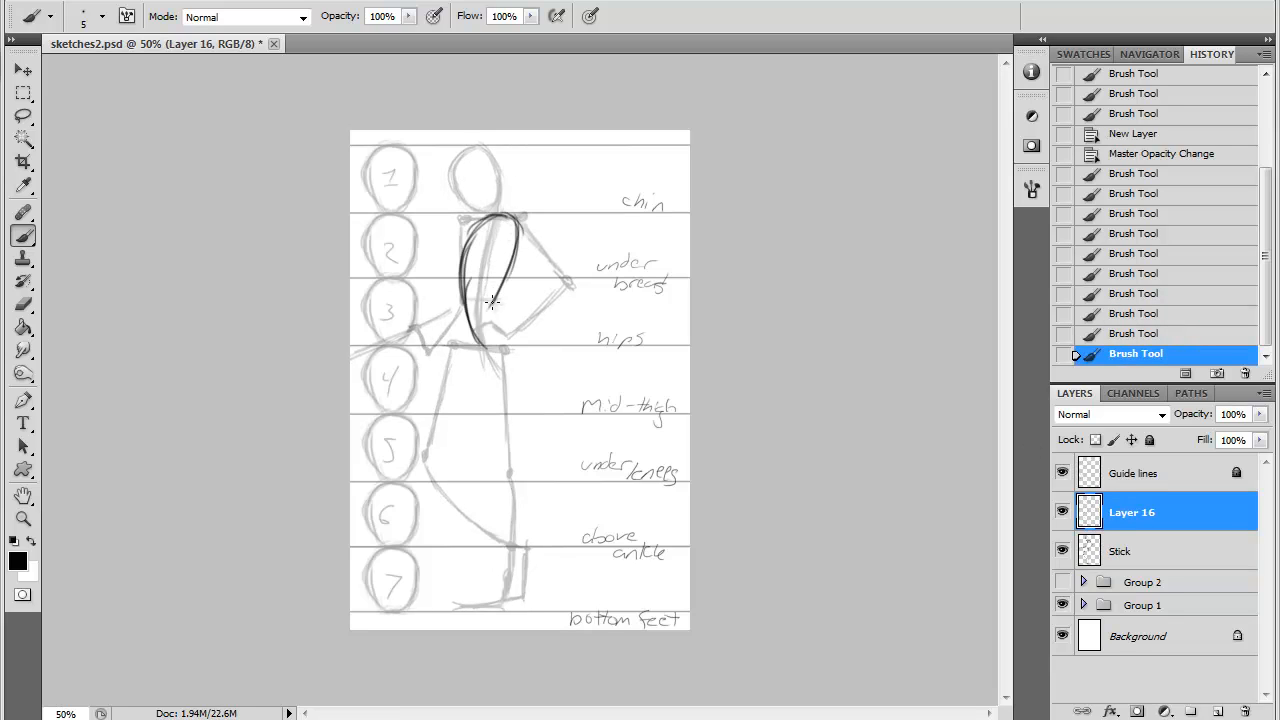
{"action": "mouse_move", "coordinate": [512, 262]}
{"action": "left_mouse_down"}
{"action": "mouse_move", "coordinate": [488, 347]}
{"action": "mouse_move", "coordinate": [497, 314]}
{"action": "mouse_move", "coordinate": [467, 323]}
{"action": "mouse_move", "coordinate": [465, 358]}
{"action": "mouse_move", "coordinate": [486, 369]}
{"action": "left_mouse_up"}
{"action": "mouse_move", "coordinate": [497, 315]}
{"action": "left_mouse_down"}
{"action": "mouse_move", "coordinate": [507, 338]}
{"action": "mouse_move", "coordinate": [487, 374]}
{"action": "mouse_move", "coordinate": [464, 352]}
{"action": "mouse_move", "coordinate": [487, 368]}
{"action": "mouse_move", "coordinate": [500, 305]}
{"action": "mouse_move", "coordinate": [458, 336]}
{"action": "mouse_move", "coordinate": [482, 370]}
{"action": "mouse_move", "coordinate": [512, 216]}
{"action": "left_mouse_up"}
{"action": "mouse_move", "coordinate": [520, 222]}
{"action": "left_mouse_down"}
{"action": "mouse_move", "coordinate": [488, 350]}
{"action": "mouse_move", "coordinate": [496, 308]}
{"action": "mouse_move", "coordinate": [460, 345]}
{"action": "left_mouse_up"}
- Draw the pelvis shape, round shoulder joints and head outline over the stick figure
{"action": "left_click", "coordinate": [23, 304]}
{"action": "left_click", "coordinate": [23, 236]}
{"action": "left_click_drag", "start_coordinate": [484, 296], "coordinate": [504, 336]}
{"action": "left_click_drag", "start_coordinate": [519, 214], "coordinate": [517, 216]}
{"action": "left_click_drag", "start_coordinate": [464, 221], "coordinate": [464, 232]}
{"action": "left_click_drag", "start_coordinate": [482, 146], "coordinate": [490, 214]}
- Select the head with the Lasso, transform it, shift it slightly left and deselect it
{"action": "key", "text": "l"}
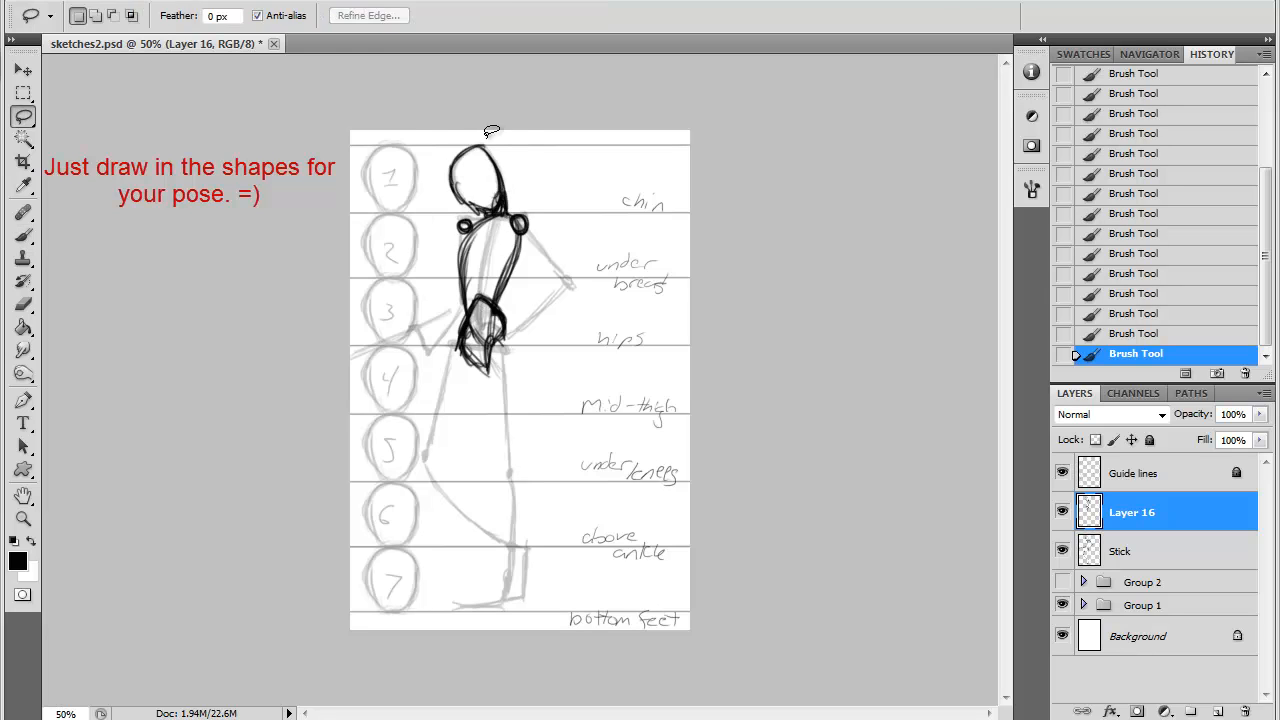
{"action": "left_click_drag", "start_coordinate": [491, 133], "coordinate": [488, 134]}
{"action": "key", "text": "ctrl+t"}
{"action": "left_click_drag", "start_coordinate": [440, 256], "coordinate": [423, 249]}
{"action": "key", "text": "Return"}
{"action": "key", "text": "v"}
{"action": "key", "text": "Left"}
{"action": "left_click_drag", "start_coordinate": [470, 190], "coordinate": [471, 189]}
{"action": "key", "text": "ctrl+d"}
- Draw both arms' volumes with the hands, and connect the shoulders with a line
{"action": "key", "text": "b"}
{"action": "mouse_move", "coordinate": [474, 214]}
{"action": "left_mouse_down"}
{"action": "mouse_move", "coordinate": [540, 237]}
{"action": "mouse_move", "coordinate": [560, 280]}
{"action": "left_mouse_up"}
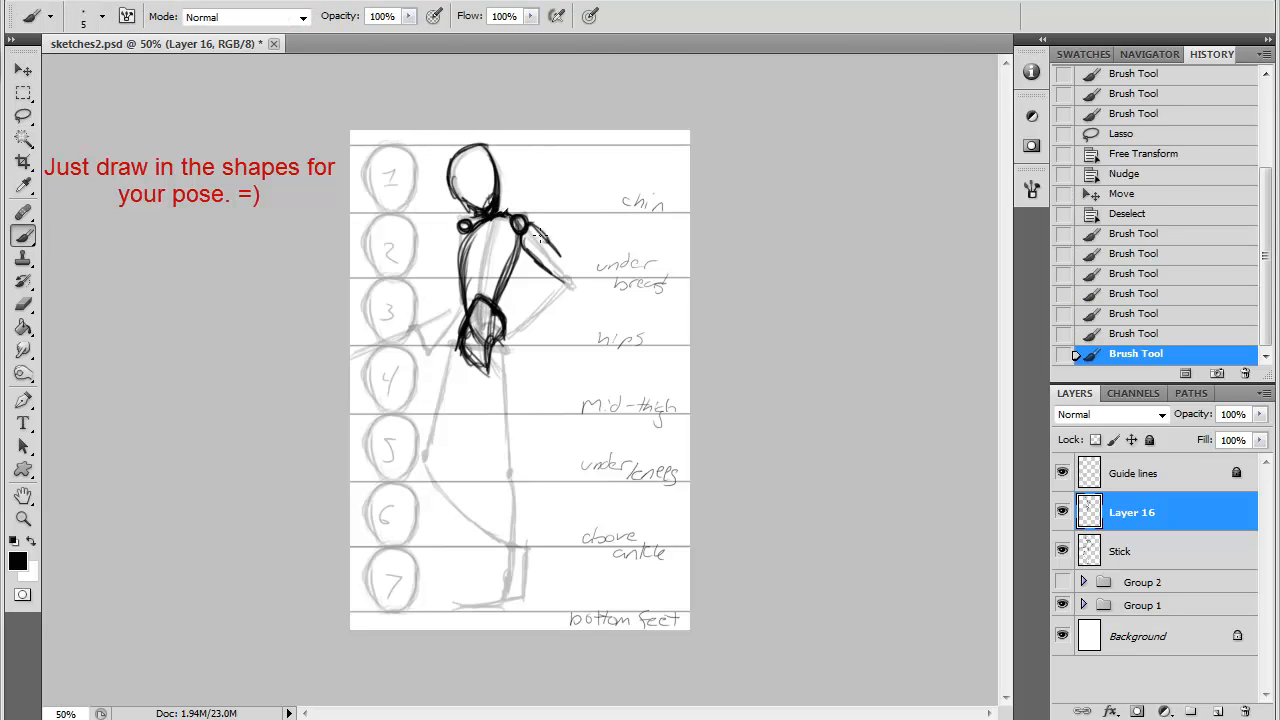
{"action": "left_click_drag", "start_coordinate": [530, 226], "coordinate": [575, 282]}
{"action": "left_click_drag", "start_coordinate": [562, 280], "coordinate": [510, 341]}
{"action": "mouse_move", "coordinate": [462, 222]}
{"action": "left_mouse_down"}
{"action": "mouse_move", "coordinate": [458, 256]}
{"action": "mouse_move", "coordinate": [518, 216]}
{"action": "left_mouse_up"}
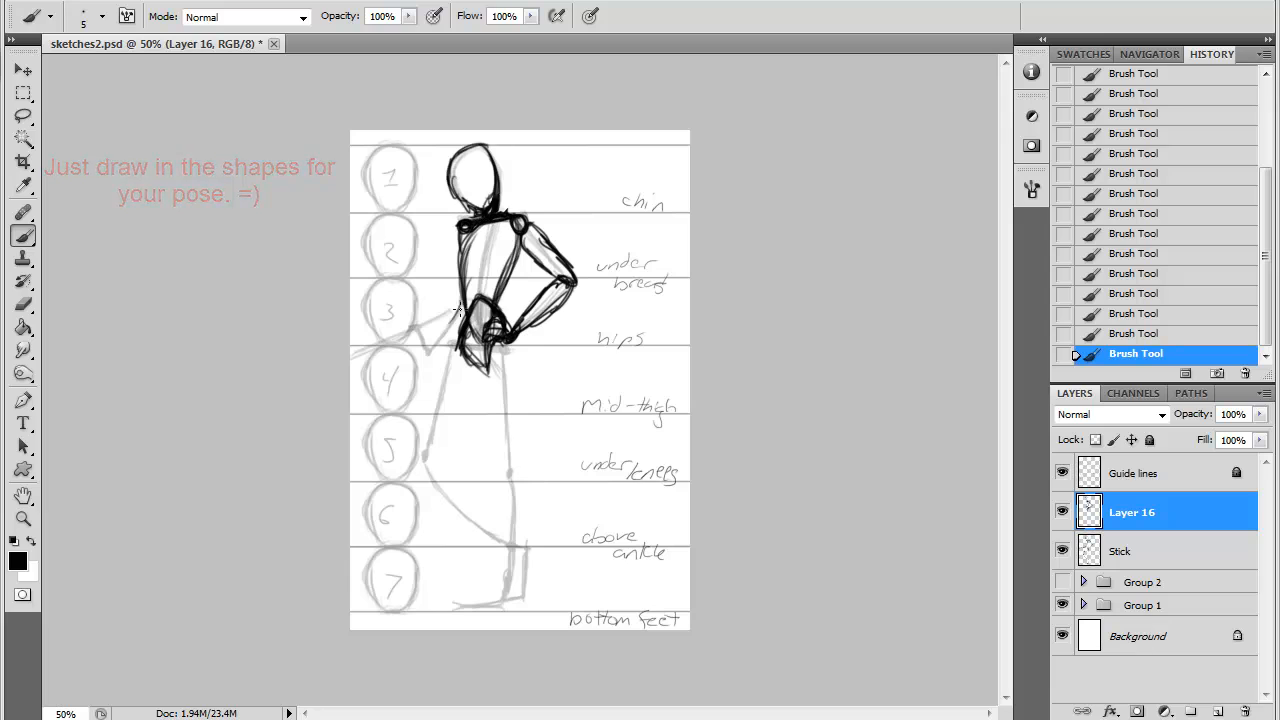
{"action": "mouse_move", "coordinate": [466, 296]}
{"action": "left_mouse_down"}
{"action": "mouse_move", "coordinate": [440, 347]}
{"action": "mouse_move", "coordinate": [402, 336]}
{"action": "left_mouse_up"}
- Draw the thigh, lower-leg and foot shapes of both the standing leg and the bent leg
{"action": "left_click_drag", "start_coordinate": [492, 340], "coordinate": [502, 476]}
{"action": "left_click_drag", "start_coordinate": [521, 350], "coordinate": [512, 470]}
{"action": "left_click_drag", "start_coordinate": [462, 332], "coordinate": [424, 462]}
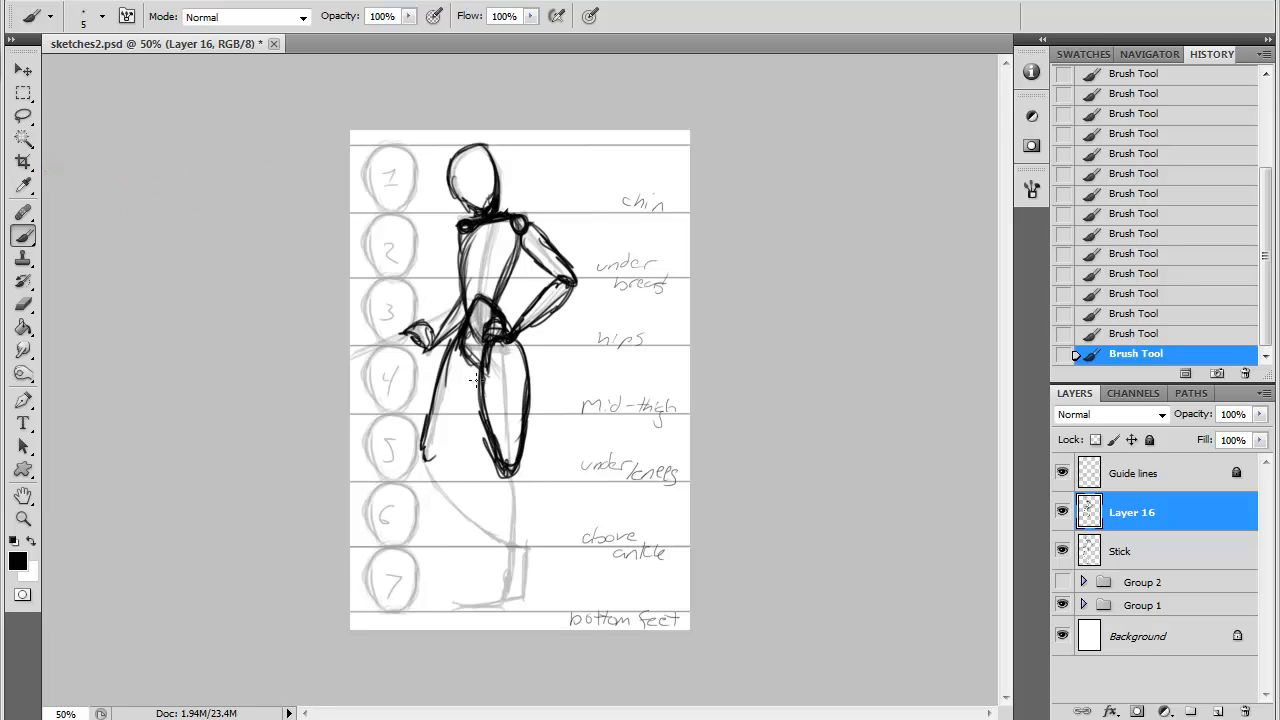
{"action": "left_click_drag", "start_coordinate": [482, 356], "coordinate": [430, 458]}
{"action": "mouse_move", "coordinate": [510, 468]}
{"action": "left_mouse_down"}
{"action": "mouse_move", "coordinate": [496, 556]}
{"action": "mouse_move", "coordinate": [509, 471]}
{"action": "mouse_move", "coordinate": [520, 592]}
{"action": "left_mouse_up"}
{"action": "mouse_move", "coordinate": [424, 456]}
{"action": "left_mouse_down"}
{"action": "mouse_move", "coordinate": [440, 506]}
{"action": "mouse_move", "coordinate": [498, 540]}
{"action": "mouse_move", "coordinate": [496, 522]}
{"action": "left_mouse_up"}
{"action": "left_click_drag", "start_coordinate": [505, 580], "coordinate": [445, 606]}
{"action": "left_click_drag", "start_coordinate": [445, 606], "coordinate": [505, 600]}
{"action": "left_click_drag", "start_coordinate": [524, 548], "coordinate": [506, 608]}
- Add a slanted face guide line, the jaw and the breast shapes to the figure
{"action": "mouse_move", "coordinate": [450, 158]}
{"action": "left_mouse_down"}
{"action": "mouse_move", "coordinate": [494, 212]}
{"action": "mouse_move", "coordinate": [496, 178]}
{"action": "left_mouse_up"}
{"action": "left_click_drag", "start_coordinate": [458, 214], "coordinate": [494, 190]}
{"action": "left_click_drag", "start_coordinate": [481, 252], "coordinate": [507, 268]}
{"action": "mouse_move", "coordinate": [490, 244]}
{"action": "left_mouse_down"}
{"action": "mouse_move", "coordinate": [510, 264]}
{"action": "mouse_move", "coordinate": [497, 276]}
{"action": "left_mouse_up"}
{"action": "mouse_move", "coordinate": [467, 237]}
{"action": "left_mouse_down"}
{"action": "mouse_move", "coordinate": [459, 272]}
{"action": "mouse_move", "coordinate": [473, 269]}
{"action": "mouse_move", "coordinate": [478, 225]}
{"action": "mouse_move", "coordinate": [508, 268]}
{"action": "mouse_move", "coordinate": [482, 270]}
{"action": "mouse_move", "coordinate": [523, 250]}
{"action": "left_mouse_up"}
{"action": "left_click_drag", "start_coordinate": [521, 250], "coordinate": [512, 284]}
{"action": "left_click_drag", "start_coordinate": [486, 248], "coordinate": [478, 264]}
{"action": "left_click_drag", "start_coordinate": [478, 262], "coordinate": [492, 275]}
{"action": "mouse_move", "coordinate": [504, 252]}
{"action": "left_mouse_down"}
{"action": "mouse_move", "coordinate": [492, 275]}
{"action": "mouse_move", "coordinate": [504, 274]}
{"action": "left_mouse_up"}
- Rename the layer Figure, add a new layer above it, fade the Figure layer and make the new layer active
{"action": "double_click", "coordinate": [1132, 513]}
{"action": "type", "text": "Figure"}
{"action": "key", "text": "Return"}
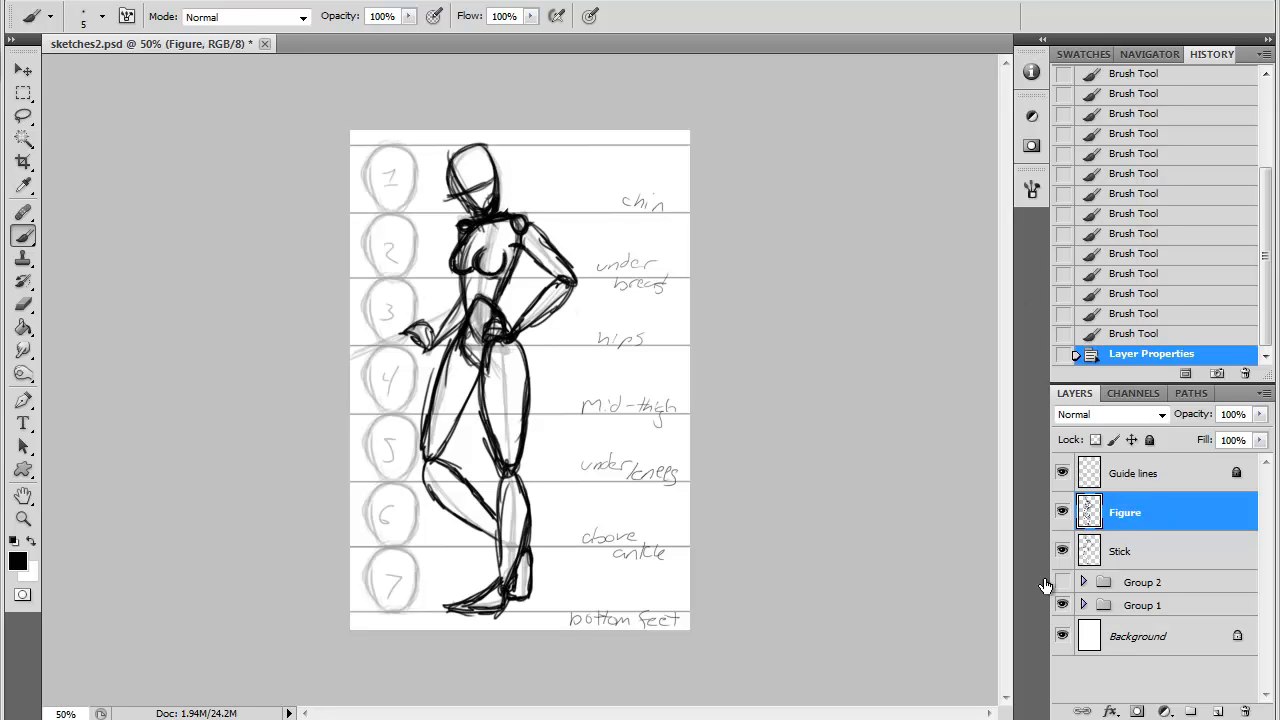
{"action": "left_click", "coordinate": [1217, 711]}
{"action": "left_click", "coordinate": [1130, 551]}
{"action": "left_click_drag", "start_coordinate": [1192, 415], "coordinate": [1123, 417]}
{"action": "left_click", "coordinate": [1132, 513]}
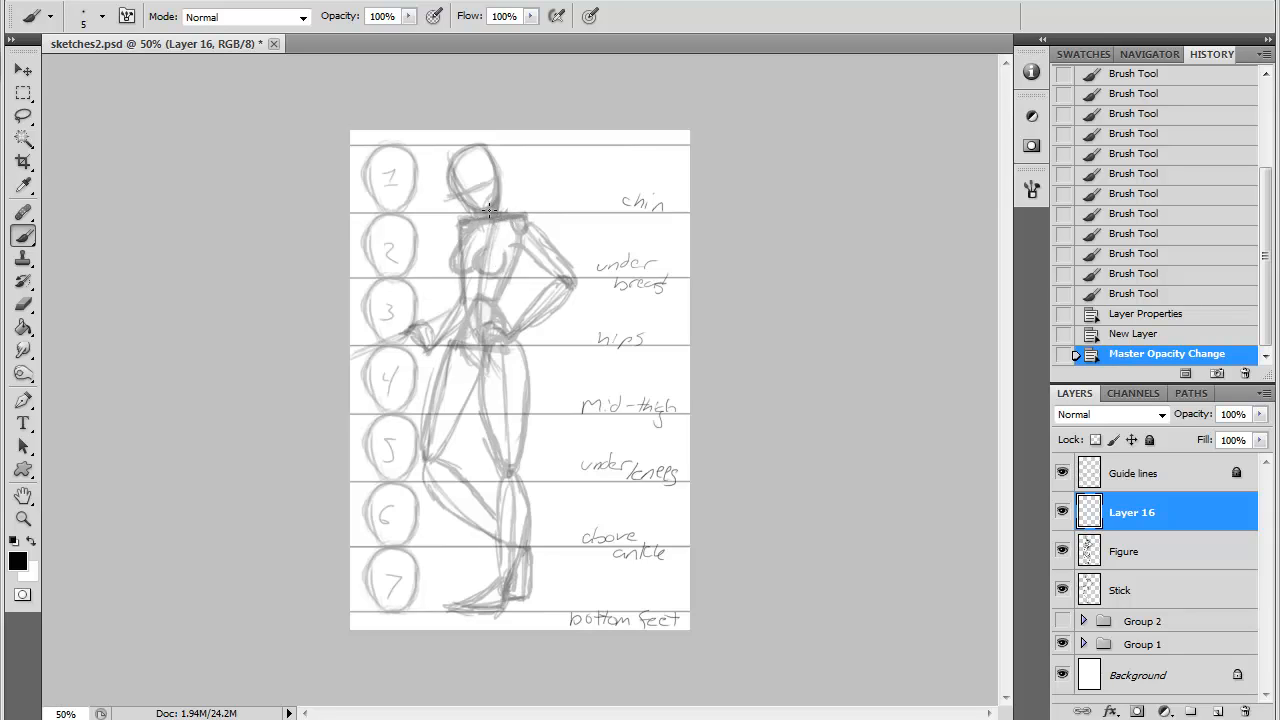
{"action": "mouse_move", "coordinate": [512, 212]}
{"action": "left_mouse_down"}
{"action": "mouse_move", "coordinate": [497, 214]}
{"action": "mouse_move", "coordinate": [516, 211]}
{"action": "left_mouse_up"}
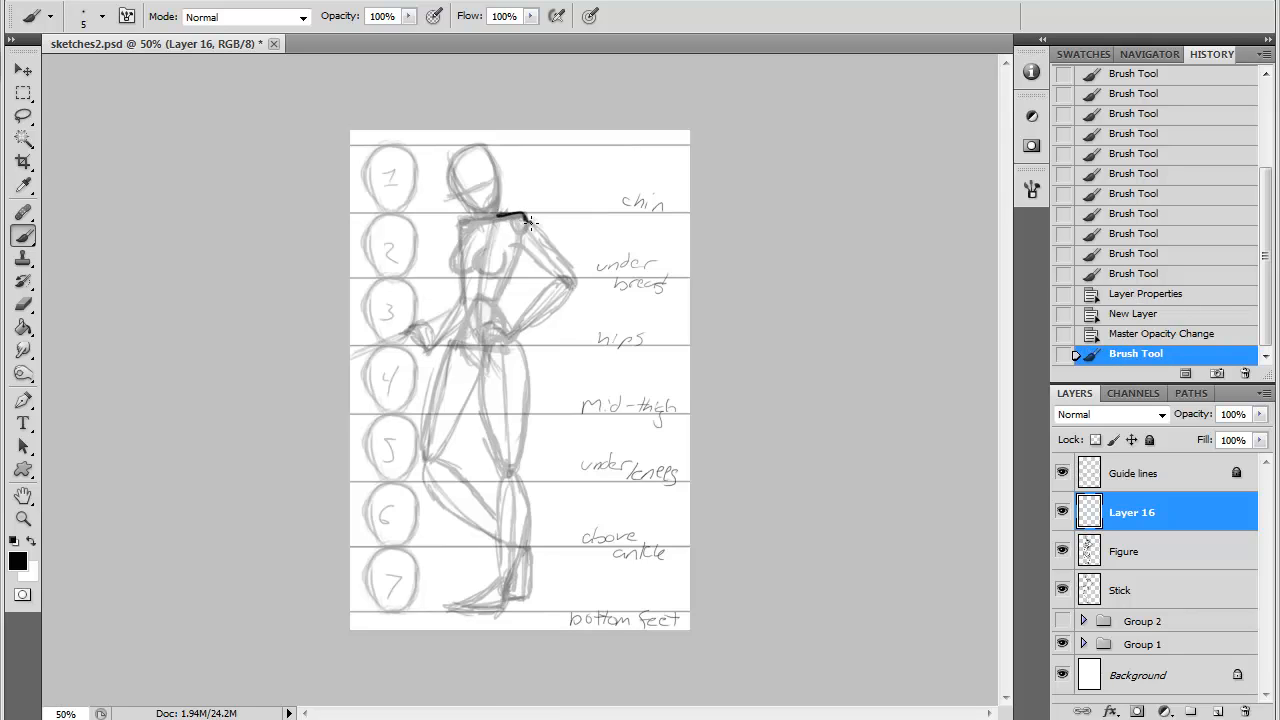
{"action": "mouse_move", "coordinate": [536, 222]}
{"action": "left_mouse_down"}
{"action": "mouse_move", "coordinate": [570, 291]}
{"action": "mouse_move", "coordinate": [517, 331]}
{"action": "left_mouse_up"}
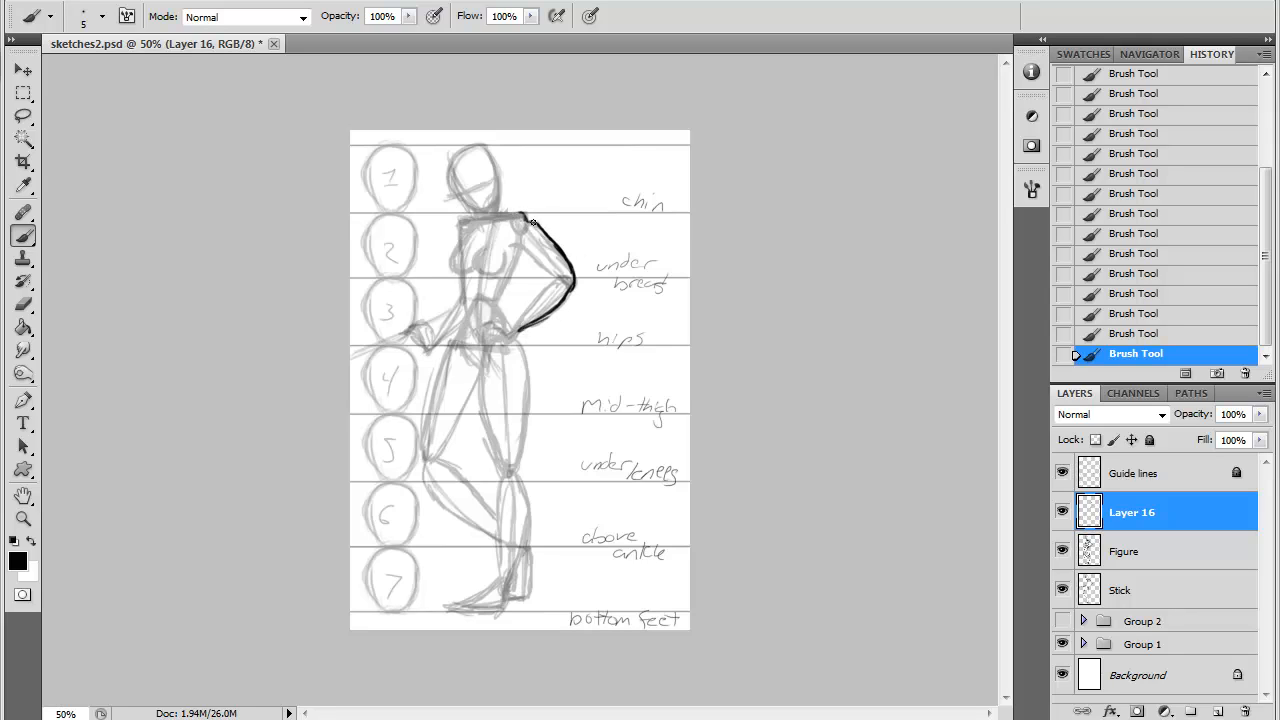
{"action": "mouse_move", "coordinate": [533, 222]}
{"action": "left_mouse_down"}
{"action": "mouse_move", "coordinate": [560, 241]}
{"action": "mouse_move", "coordinate": [570, 301]}
{"action": "mouse_move", "coordinate": [518, 336]}
{"action": "left_mouse_up"}
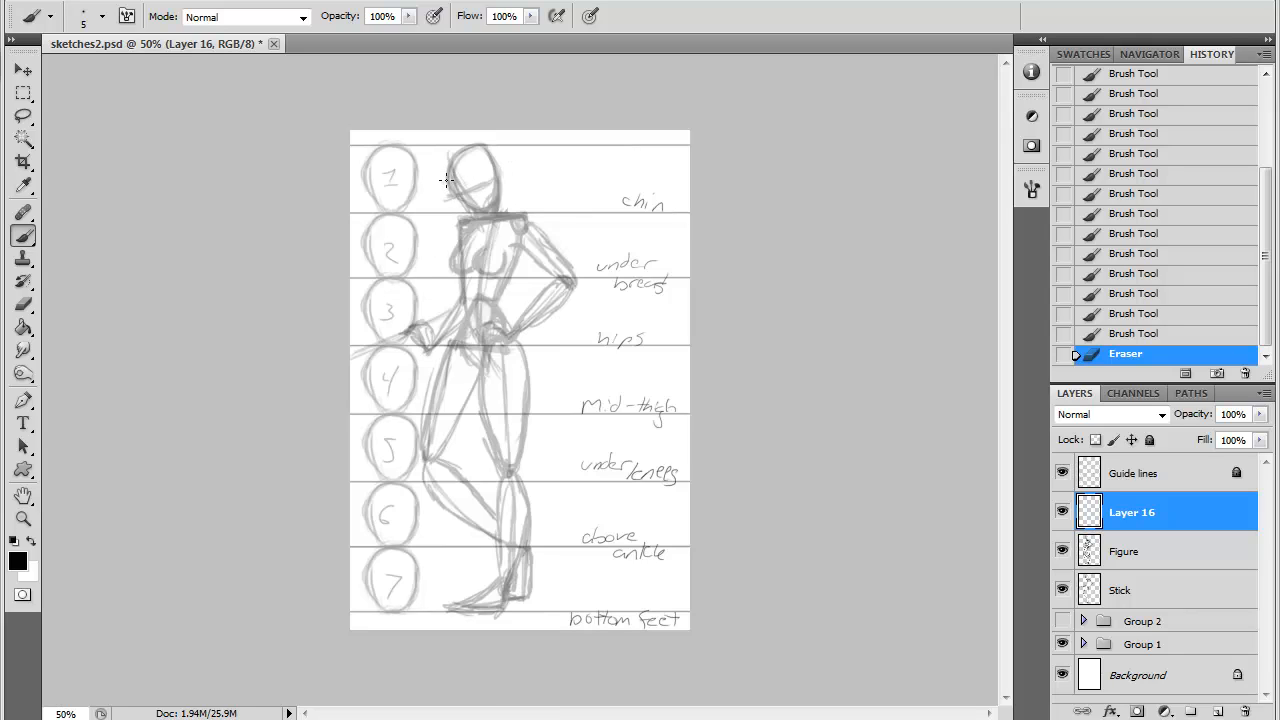
- Outline the jaw, neck, shoulders and outer upper arm in clean dark lines
{"action": "left_click_drag", "start_coordinate": [447, 180], "coordinate": [455, 194]}
{"action": "mouse_move", "coordinate": [450, 188]}
{"action": "left_mouse_down"}
{"action": "mouse_move", "coordinate": [478, 210]}
{"action": "mouse_move", "coordinate": [493, 180]}
{"action": "mouse_move", "coordinate": [481, 210]}
{"action": "left_mouse_up"}
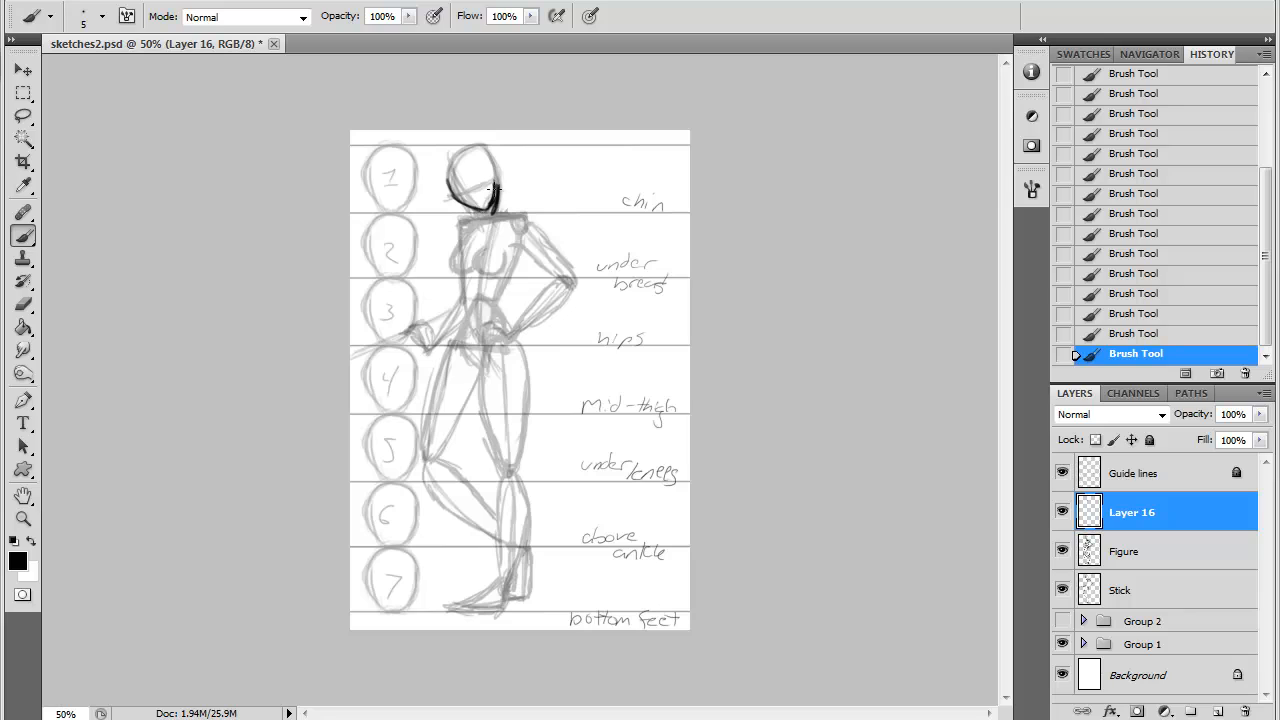
{"action": "left_click_drag", "start_coordinate": [499, 186], "coordinate": [498, 194]}
{"action": "left_click_drag", "start_coordinate": [495, 188], "coordinate": [480, 211]}
{"action": "left_click_drag", "start_coordinate": [538, 228], "coordinate": [572, 271]}
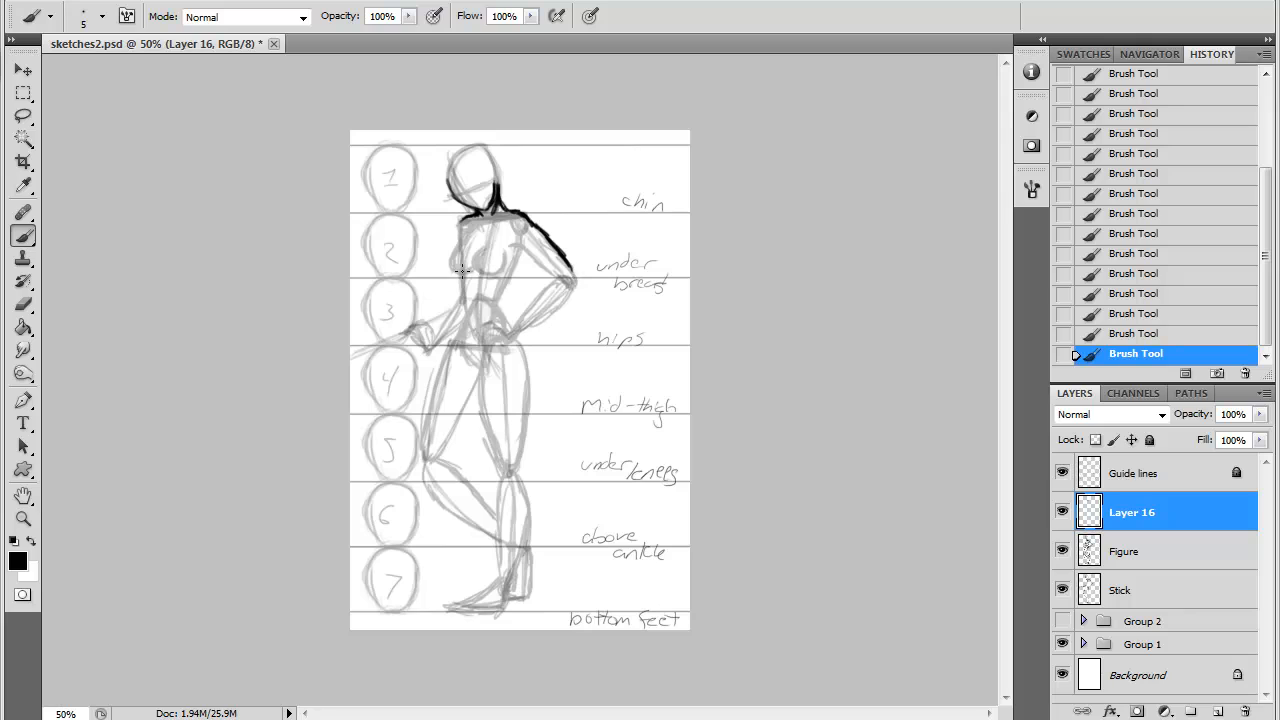
- Outline the breasts, the side of the torso and the bent arm's forearm
{"action": "mouse_move", "coordinate": [458, 244]}
{"action": "left_mouse_down"}
{"action": "mouse_move", "coordinate": [458, 272]}
{"action": "mouse_move", "coordinate": [489, 272]}
{"action": "left_mouse_up"}
{"action": "mouse_move", "coordinate": [463, 219]}
{"action": "left_mouse_down"}
{"action": "mouse_move", "coordinate": [460, 236]}
{"action": "mouse_move", "coordinate": [517, 242]}
{"action": "mouse_move", "coordinate": [501, 307]}
{"action": "left_mouse_up"}
{"action": "mouse_move", "coordinate": [530, 254]}
{"action": "left_mouse_down"}
{"action": "mouse_move", "coordinate": [568, 279]}
{"action": "mouse_move", "coordinate": [554, 321]}
{"action": "mouse_move", "coordinate": [521, 335]}
{"action": "left_mouse_up"}
{"action": "key", "text": "ctrl+alt+z"}
{"action": "key", "text": "ctrl+alt+z"}
{"action": "key", "text": "ctrl+alt+z"}
{"action": "key", "text": "ctrl+alt+z"}
{"action": "key", "text": "ctrl+alt+z"}
{"action": "key", "text": "ctrl+shift+z"}
{"action": "key", "text": "ctrl+shift+z"}
{"action": "key", "text": "ctrl+shift+z"}
{"action": "key", "text": "ctrl+shift+z"}
{"action": "key", "text": "ctrl+shift+z"}
- Refine the bent arm's outline and draw the hand on the hip with the waist curve beside it
{"action": "left_click_drag", "start_coordinate": [558, 277], "coordinate": [520, 326]}
{"action": "left_click_drag", "start_coordinate": [516, 212], "coordinate": [541, 232]}
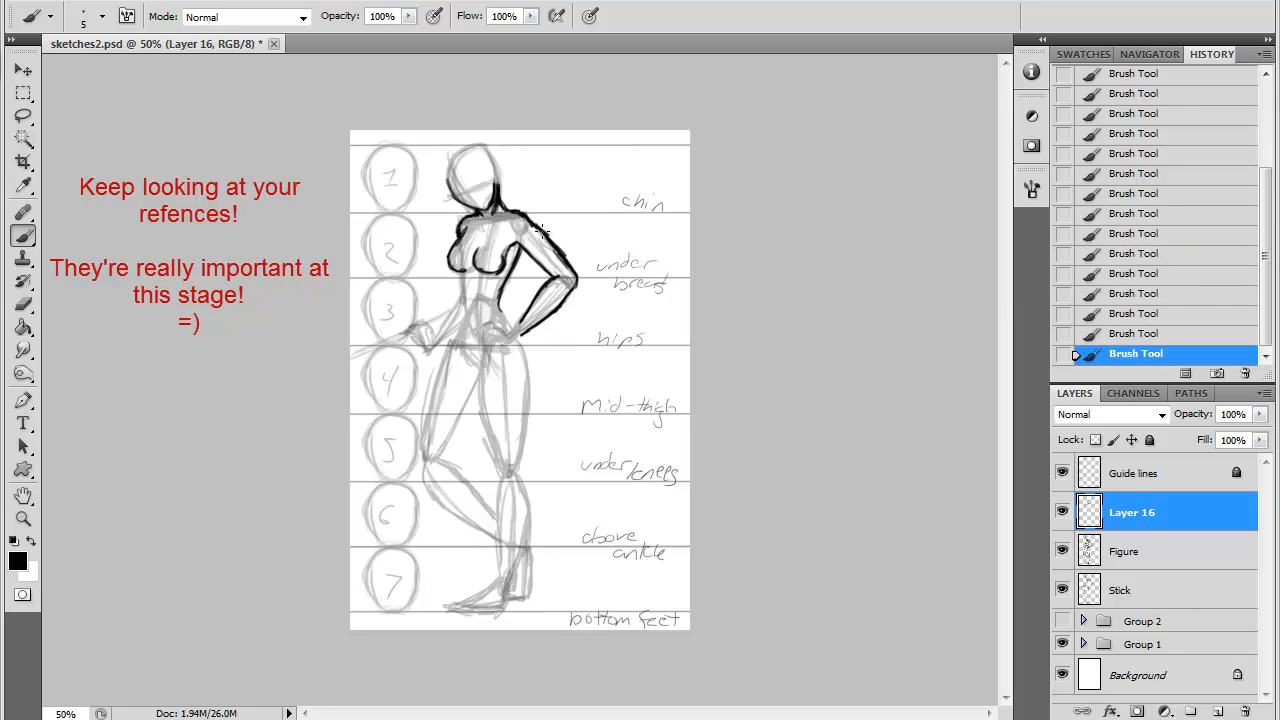
{"action": "mouse_move", "coordinate": [526, 322]}
{"action": "left_mouse_down"}
{"action": "mouse_move", "coordinate": [480, 328]}
{"action": "mouse_move", "coordinate": [524, 346]}
{"action": "left_mouse_up"}
{"action": "left_click_drag", "start_coordinate": [500, 286], "coordinate": [488, 320]}
- Outline the standing leg from hip to foot, redoing unsatisfactory strokes along the thigh and shin
{"action": "mouse_move", "coordinate": [520, 248]}
{"action": "left_mouse_down"}
{"action": "mouse_move", "coordinate": [494, 301]}
{"action": "mouse_move", "coordinate": [524, 346]}
{"action": "mouse_move", "coordinate": [522, 465]}
{"action": "left_mouse_up"}
{"action": "key", "text": "ctrl+alt+z"}
{"action": "key", "text": "ctrl+alt+z"}
{"action": "key", "text": "ctrl+shift+z"}
{"action": "key", "text": "ctrl+shift+z"}
{"action": "key", "text": "ctrl+alt+z"}
{"action": "mouse_move", "coordinate": [530, 370]}
{"action": "left_mouse_down"}
{"action": "mouse_move", "coordinate": [514, 560]}
{"action": "mouse_move", "coordinate": [480, 608]}
{"action": "mouse_move", "coordinate": [485, 585]}
{"action": "left_mouse_up"}
{"action": "left_click_drag", "start_coordinate": [497, 534], "coordinate": [487, 586]}
{"action": "left_click_drag", "start_coordinate": [497, 480], "coordinate": [485, 584]}
{"action": "key", "text": "ctrl+alt+z"}
{"action": "left_click_drag", "start_coordinate": [483, 426], "coordinate": [496, 492]}
{"action": "mouse_move", "coordinate": [483, 351]}
{"action": "left_mouse_down"}
{"action": "mouse_move", "coordinate": [484, 440]}
{"action": "mouse_move", "coordinate": [477, 369]}
{"action": "left_mouse_up"}
- Outline the front of the abdomen and the bent leg's thigh, and clean up the waist line
{"action": "left_click_drag", "start_coordinate": [457, 273], "coordinate": [458, 336]}
{"action": "key", "text": "ctrl+alt+z"}
{"action": "mouse_move", "coordinate": [457, 272]}
{"action": "left_mouse_down"}
{"action": "mouse_move", "coordinate": [460, 340]}
{"action": "mouse_move", "coordinate": [424, 432]}
{"action": "left_mouse_up"}
{"action": "mouse_move", "coordinate": [476, 384]}
{"action": "left_mouse_down"}
{"action": "mouse_move", "coordinate": [445, 459]}
{"action": "mouse_move", "coordinate": [422, 472]}
{"action": "mouse_move", "coordinate": [491, 538]}
{"action": "left_mouse_up"}
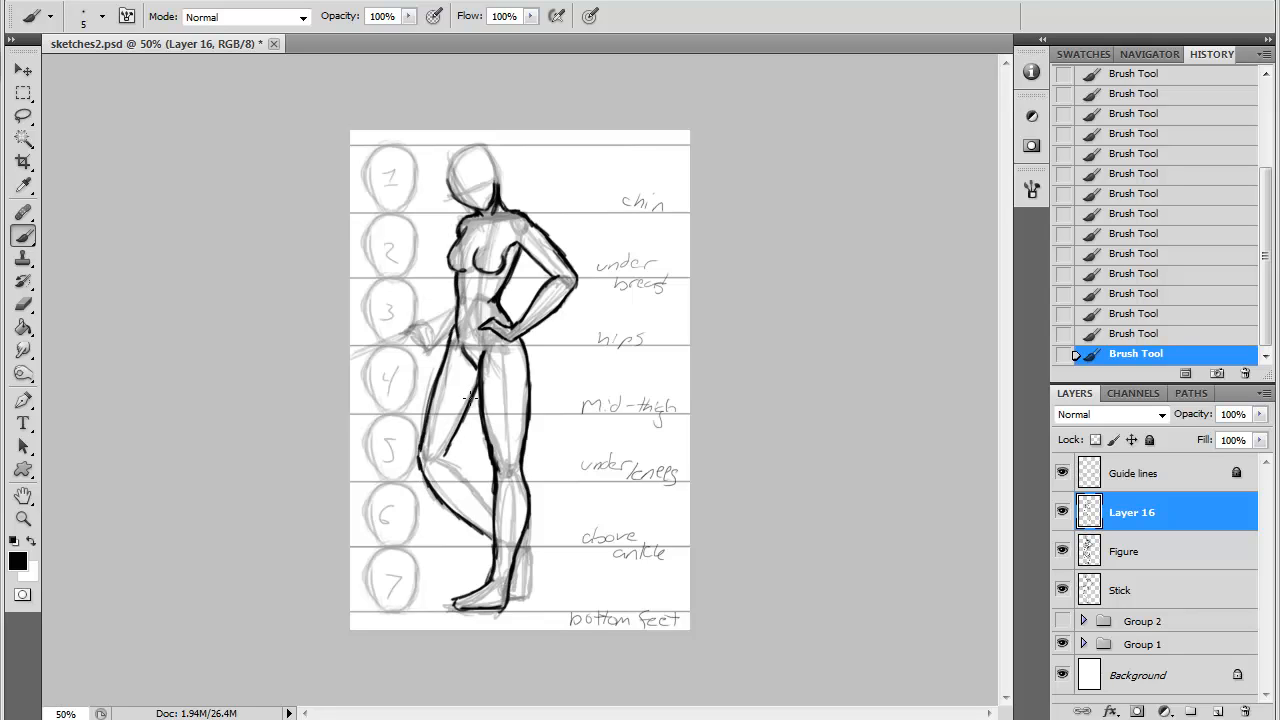
{"action": "mouse_move", "coordinate": [446, 456]}
{"action": "left_mouse_down"}
{"action": "mouse_move", "coordinate": [474, 384]}
{"action": "mouse_move", "coordinate": [466, 416]}
{"action": "left_mouse_up"}
{"action": "left_click_drag", "start_coordinate": [478, 394], "coordinate": [449, 450]}
{"action": "left_click_drag", "start_coordinate": [468, 366], "coordinate": [474, 374]}
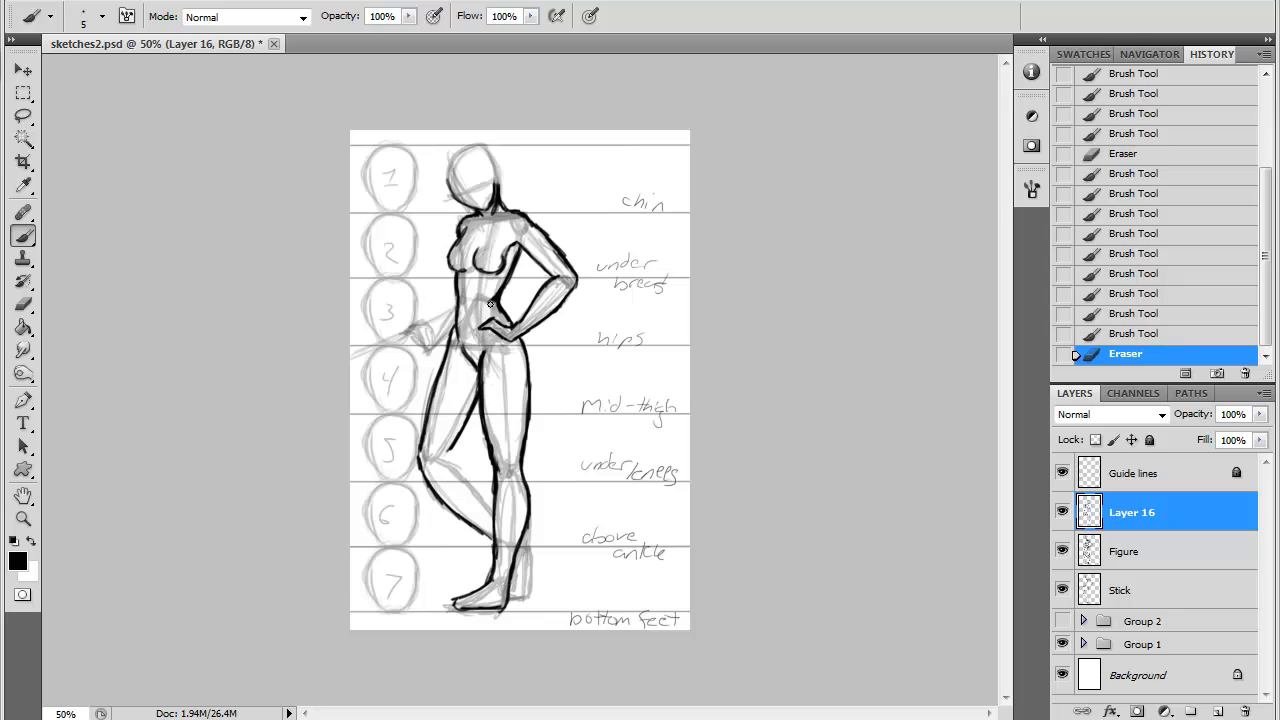
{"action": "left_click_drag", "start_coordinate": [488, 302], "coordinate": [493, 311]}
- Rework the bent leg's knee and shin, and outline its calf and the foot behind the standing leg
{"action": "left_click_drag", "start_coordinate": [456, 442], "coordinate": [445, 456]}
{"action": "mouse_move", "coordinate": [447, 455]}
{"action": "left_mouse_down"}
{"action": "mouse_move", "coordinate": [491, 511]}
{"action": "mouse_move", "coordinate": [474, 481]}
{"action": "left_mouse_up"}
{"action": "mouse_move", "coordinate": [458, 462]}
{"action": "left_mouse_down"}
{"action": "mouse_move", "coordinate": [493, 506]}
{"action": "mouse_move", "coordinate": [447, 457]}
{"action": "mouse_move", "coordinate": [491, 514]}
{"action": "left_mouse_up"}
{"action": "mouse_move", "coordinate": [487, 532]}
{"action": "left_mouse_down"}
{"action": "mouse_move", "coordinate": [424, 480]}
{"action": "mouse_move", "coordinate": [446, 510]}
{"action": "left_mouse_up"}
{"action": "left_click_drag", "start_coordinate": [421, 452], "coordinate": [456, 498]}
{"action": "left_click_drag", "start_coordinate": [452, 494], "coordinate": [492, 530]}
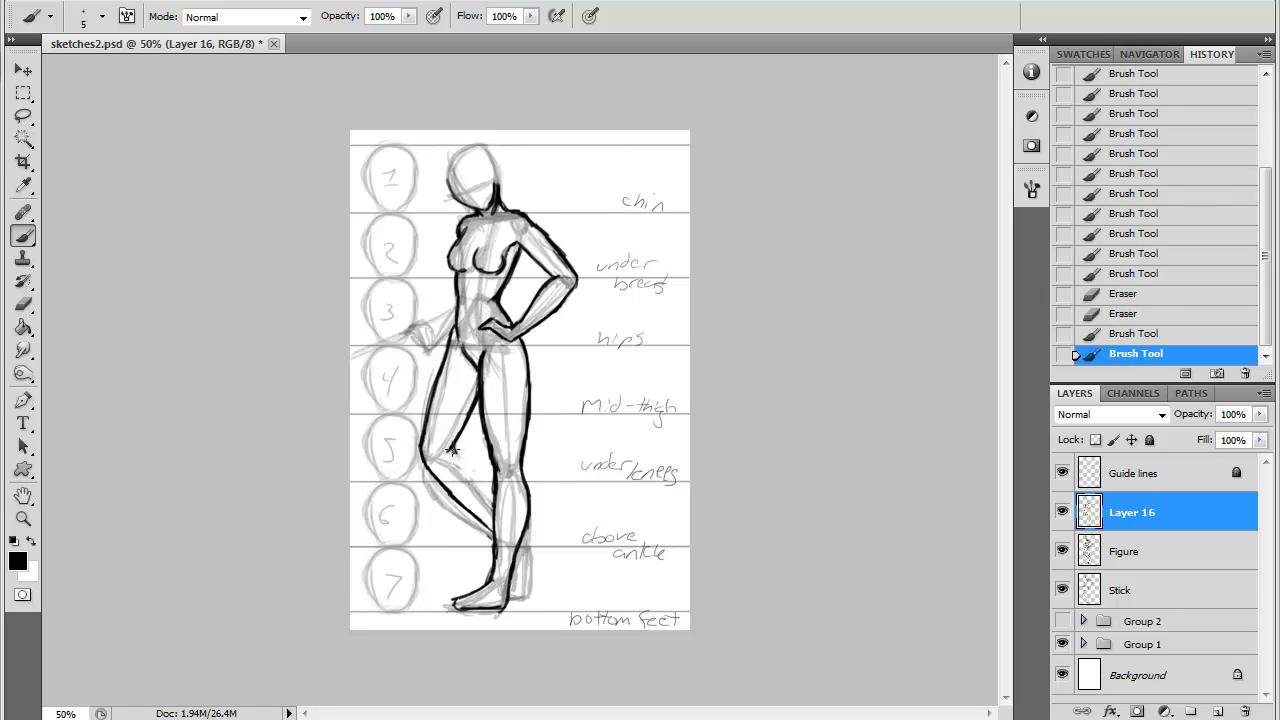
{"action": "left_click_drag", "start_coordinate": [452, 449], "coordinate": [496, 500]}
{"action": "left_click_drag", "start_coordinate": [528, 530], "coordinate": [531, 594]}
{"action": "mouse_move", "coordinate": [515, 556]}
{"action": "left_mouse_down"}
{"action": "mouse_move", "coordinate": [512, 594]}
{"action": "mouse_move", "coordinate": [530, 594]}
{"action": "left_mouse_up"}
- Outline the far arm's forearm and its outstretched hand
{"action": "left_click_drag", "start_coordinate": [457, 297], "coordinate": [438, 325]}
{"action": "left_click_drag", "start_coordinate": [453, 325], "coordinate": [431, 350]}
{"action": "left_click_drag", "start_coordinate": [430, 350], "coordinate": [399, 335]}
{"action": "mouse_move", "coordinate": [432, 327]}
{"action": "left_mouse_down"}
{"action": "mouse_move", "coordinate": [450, 305]}
{"action": "mouse_move", "coordinate": [420, 342]}
{"action": "left_mouse_up"}
{"action": "left_click_drag", "start_coordinate": [408, 341], "coordinate": [426, 354]}
{"action": "left_click_drag", "start_coordinate": [451, 307], "coordinate": [439, 328]}
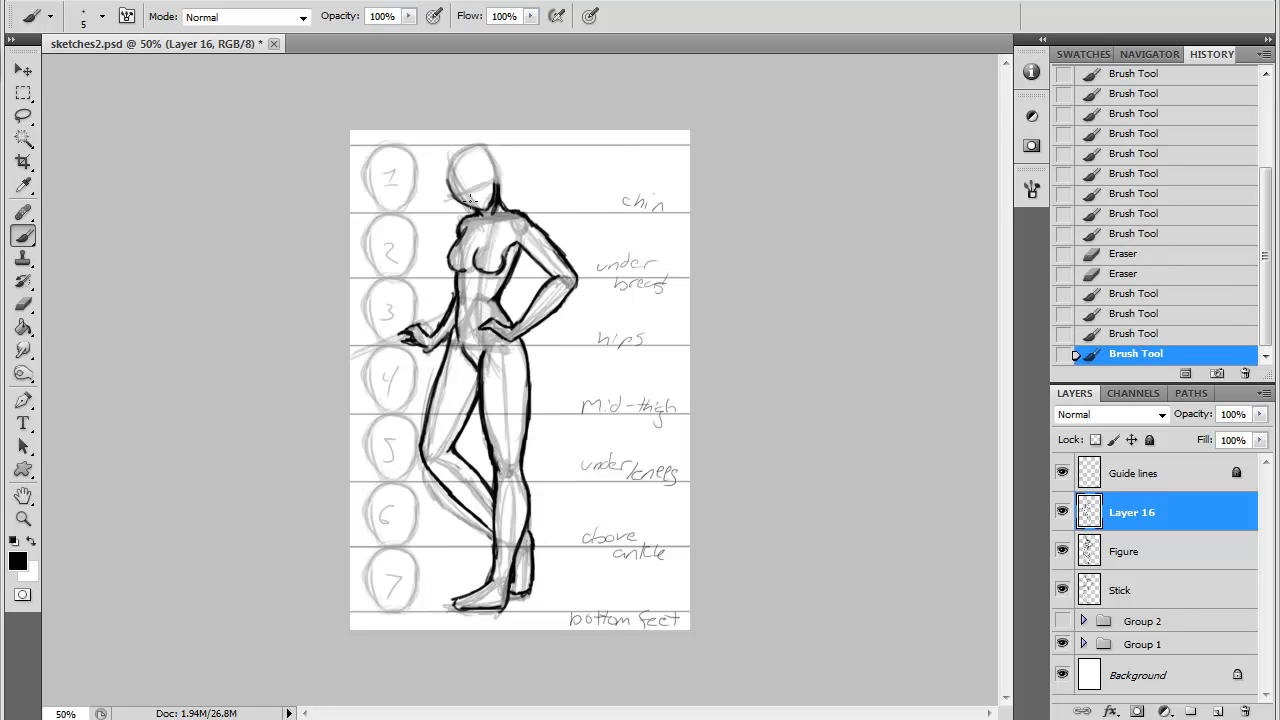
- Outline the head and add a slanted guide line across the face
{"action": "left_click_drag", "start_coordinate": [470, 147], "coordinate": [449, 181]}
{"action": "left_click_drag", "start_coordinate": [468, 148], "coordinate": [496, 172]}
{"action": "left_click_drag", "start_coordinate": [496, 165], "coordinate": [495, 196]}
{"action": "left_click_drag", "start_coordinate": [449, 181], "coordinate": [482, 209]}
{"action": "left_click_drag", "start_coordinate": [453, 200], "coordinate": [491, 180]}
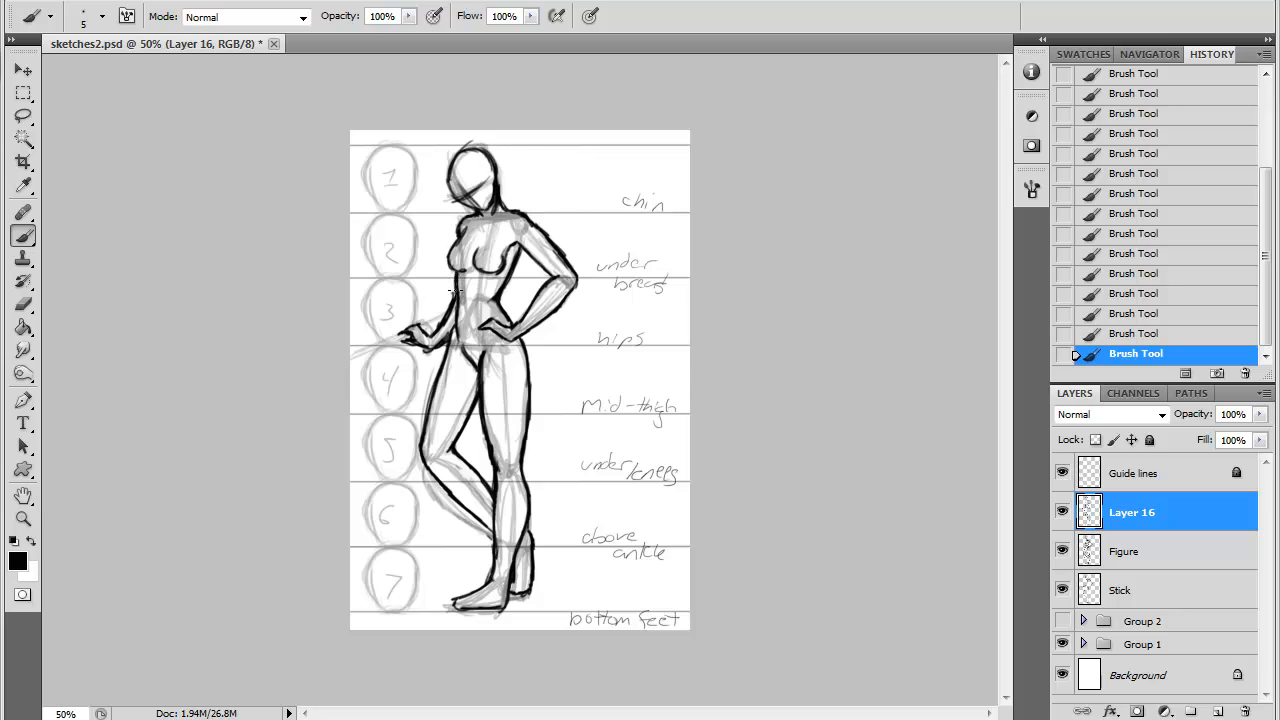
- Add a new layer and draw three vertical red contour lines down the abdomen
{"action": "key", "text": "ctrl+plus"}
{"action": "key", "text": "ctrl+plus"}
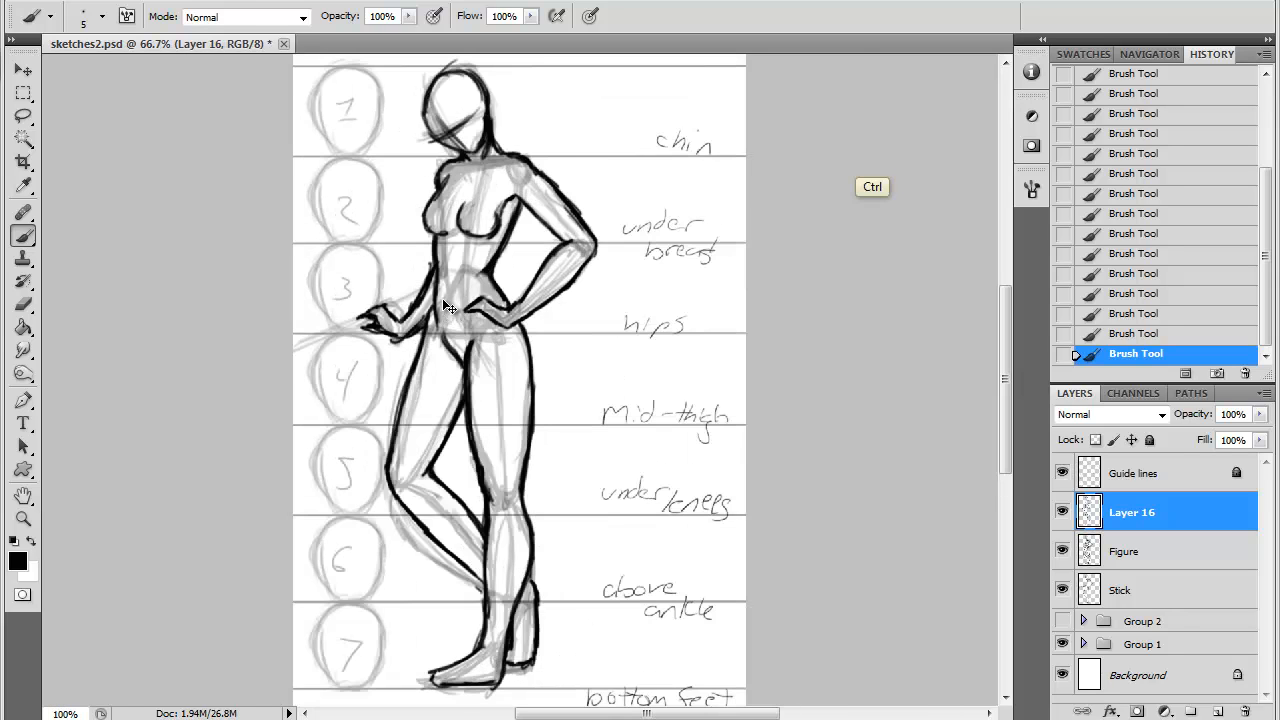
{"action": "key", "text": "space"}
{"action": "left_click_drag", "start_coordinate": [435, 242], "coordinate": [497, 287]}
{"action": "key", "text": "ctrl+shift+alt+n"}
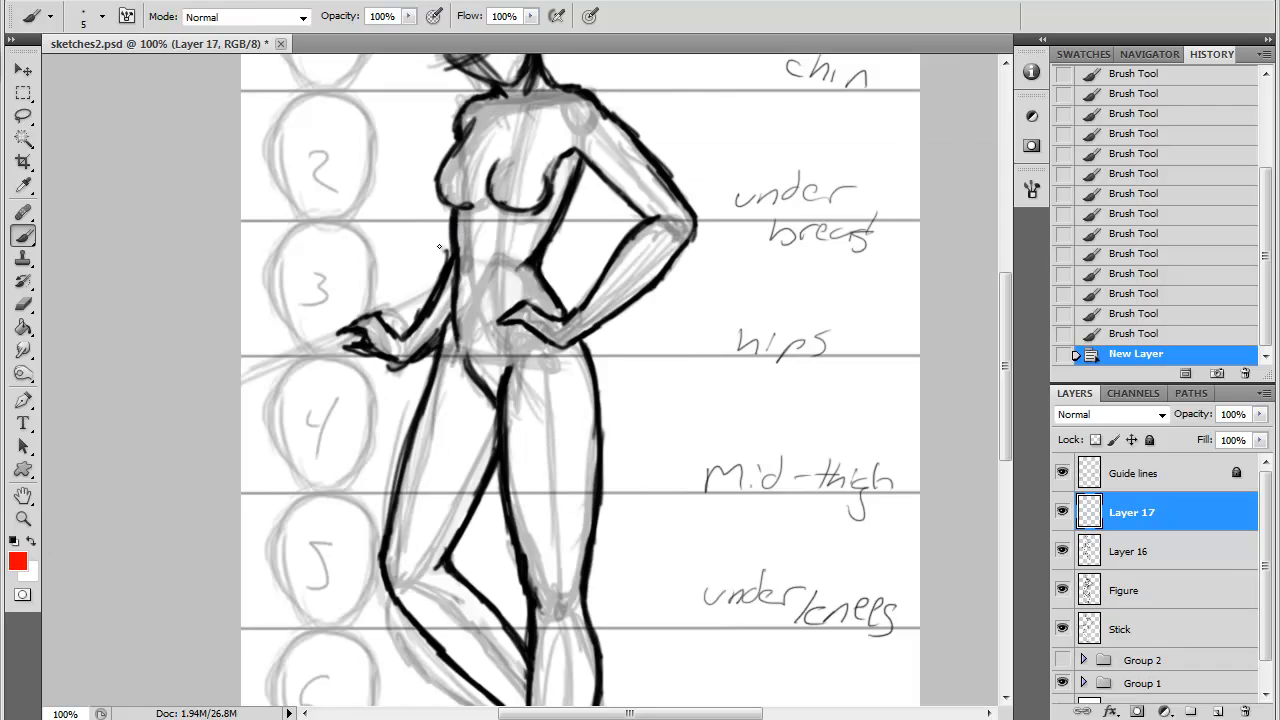
{"action": "mouse_move", "coordinate": [447, 228]}
{"action": "left_mouse_down"}
{"action": "mouse_move", "coordinate": [449, 215]}
{"action": "mouse_move", "coordinate": [455, 346]}
{"action": "left_mouse_up"}
{"action": "left_click_drag", "start_coordinate": [478, 214], "coordinate": [476, 348]}
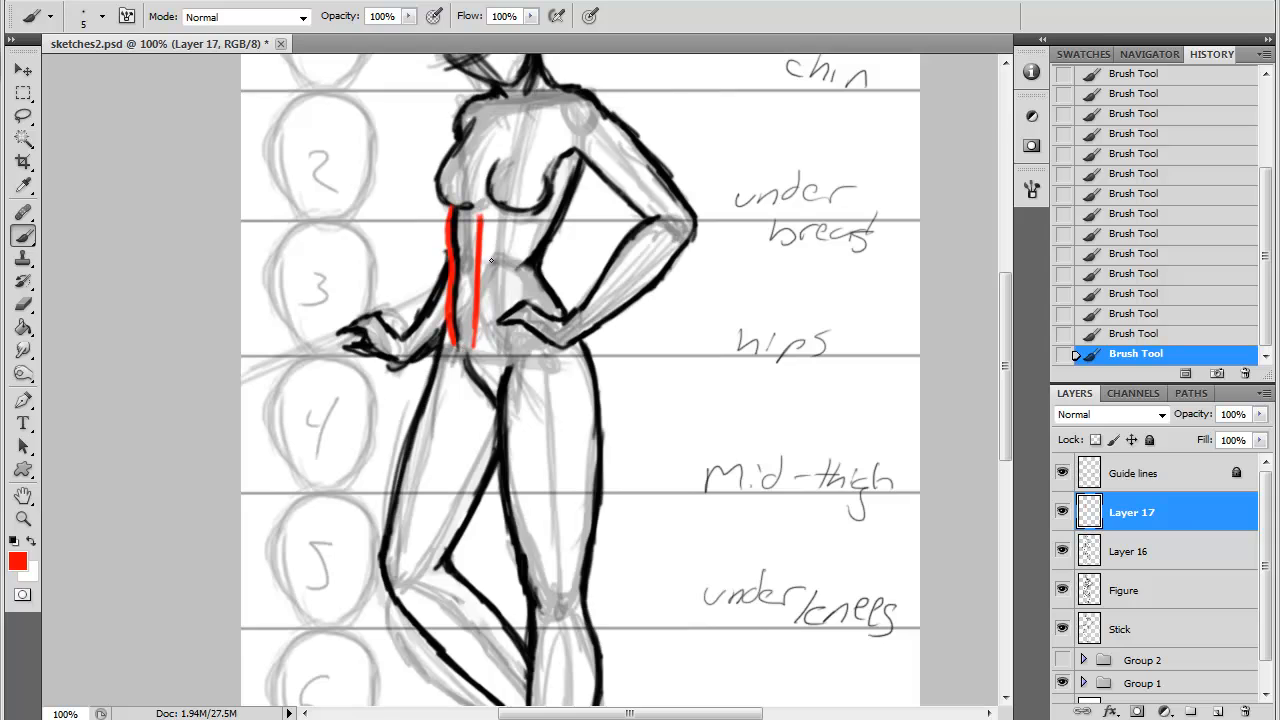
{"action": "left_click_drag", "start_coordinate": [509, 224], "coordinate": [495, 345]}
{"action": "left_click_drag", "start_coordinate": [502, 298], "coordinate": [491, 341]}
{"action": "left_click_drag", "start_coordinate": [509, 216], "coordinate": [493, 334]}
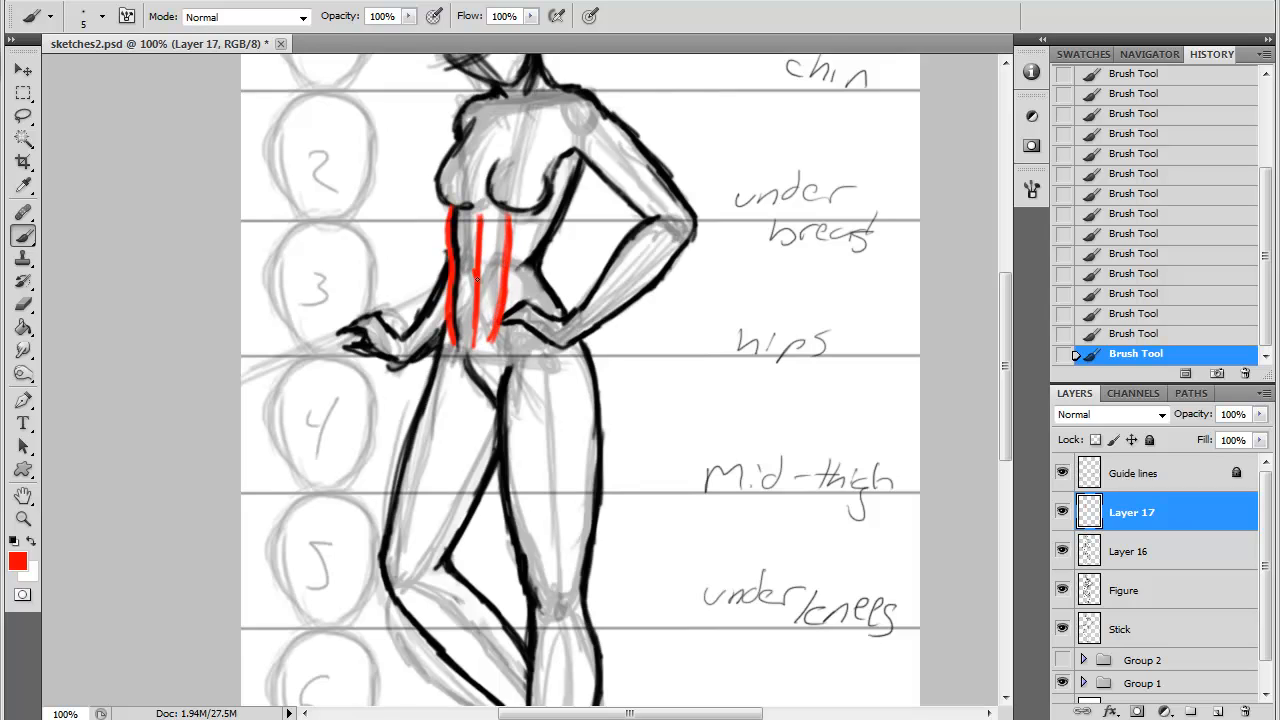
- Mark the groin line, both collarbones and the neck muscles in red
{"action": "left_click_drag", "start_coordinate": [452, 342], "coordinate": [486, 402]}
{"action": "mouse_move", "coordinate": [531, 97]}
{"action": "left_mouse_down"}
{"action": "mouse_move", "coordinate": [568, 90]}
{"action": "mouse_move", "coordinate": [476, 101]}
{"action": "left_mouse_up"}
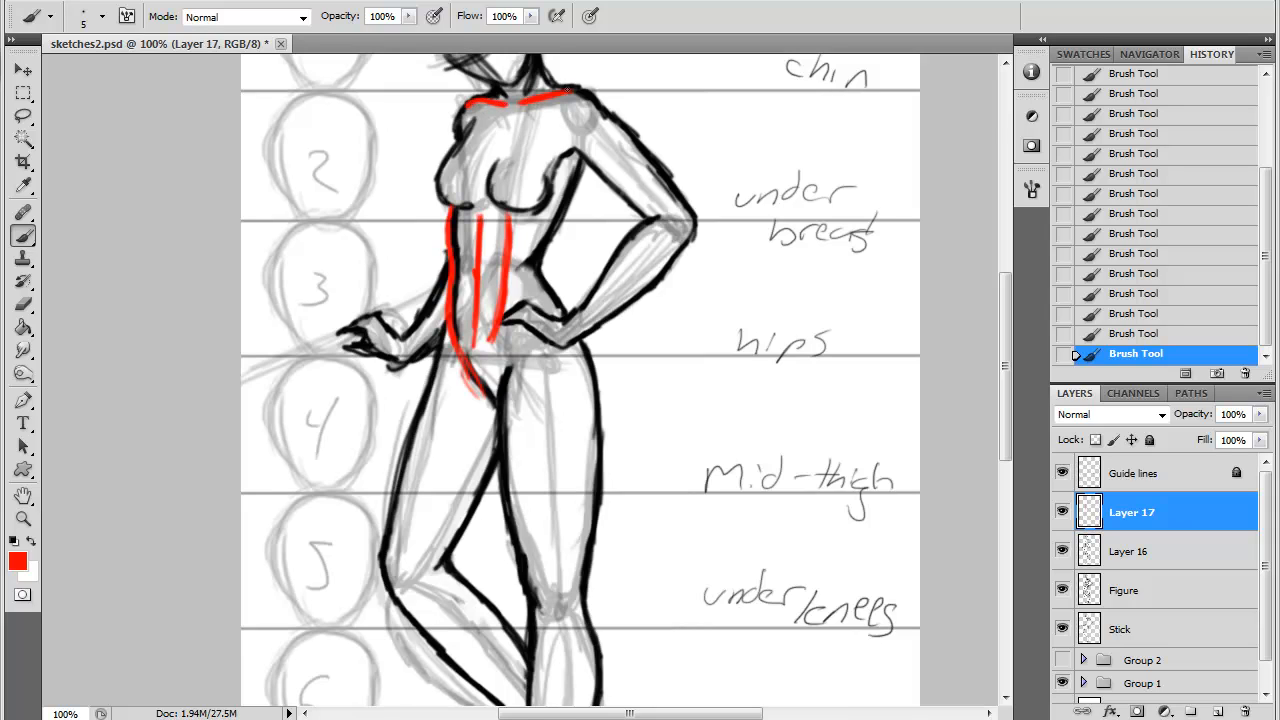
{"action": "left_click_drag", "start_coordinate": [568, 90], "coordinate": [589, 93]}
{"action": "left_click_drag", "start_coordinate": [509, 107], "coordinate": [518, 107]}
{"action": "left_click_drag", "start_coordinate": [537, 63], "coordinate": [530, 95]}
{"action": "left_click_drag", "start_coordinate": [1007, 291], "coordinate": [1007, 268]}
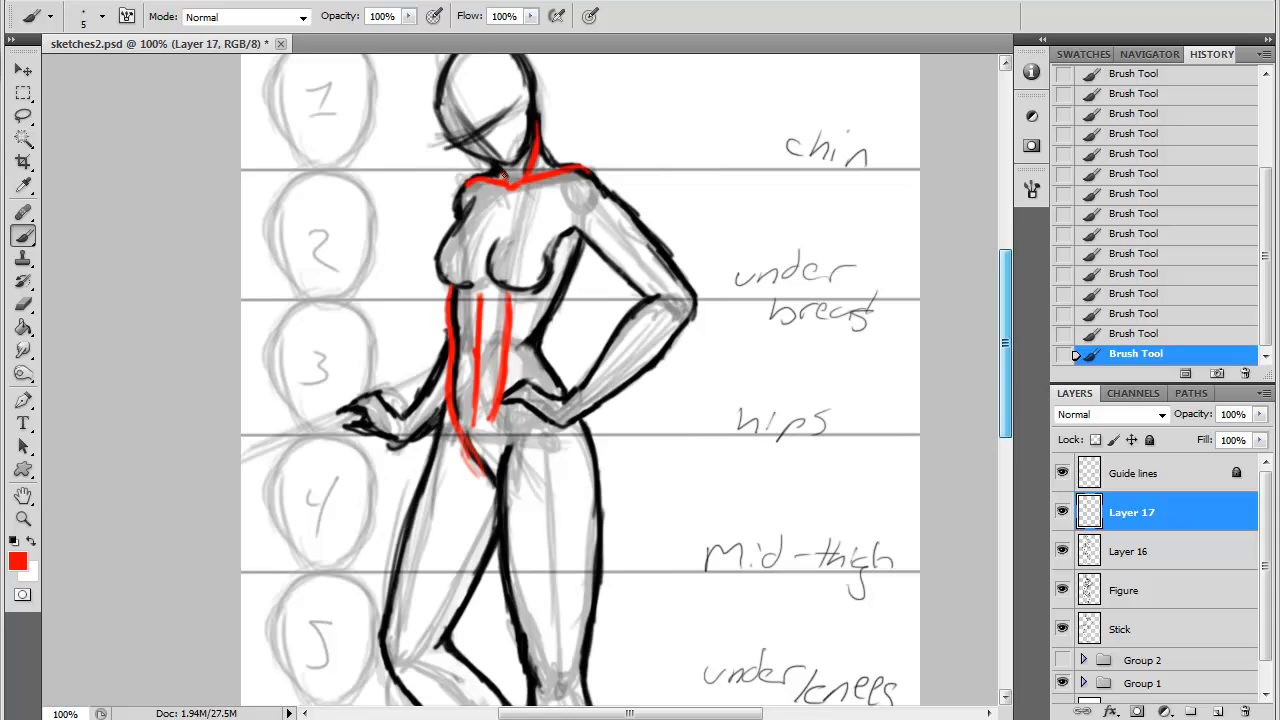
{"action": "left_click_drag", "start_coordinate": [508, 182], "coordinate": [498, 163]}
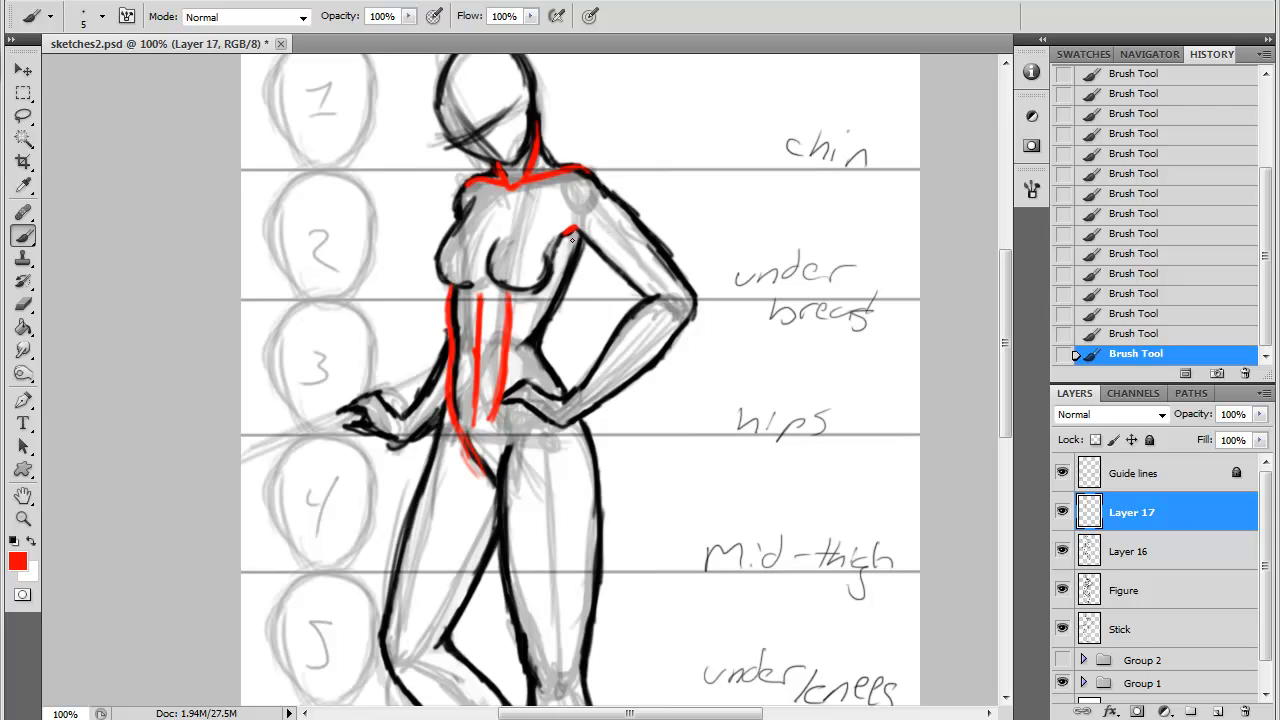
- Trace the armpit, the waist's side and the bent arm's upper arm and forearm contours in red
{"action": "left_click_drag", "start_coordinate": [573, 240], "coordinate": [572, 236]}
{"action": "left_click_drag", "start_coordinate": [545, 318], "coordinate": [520, 342]}
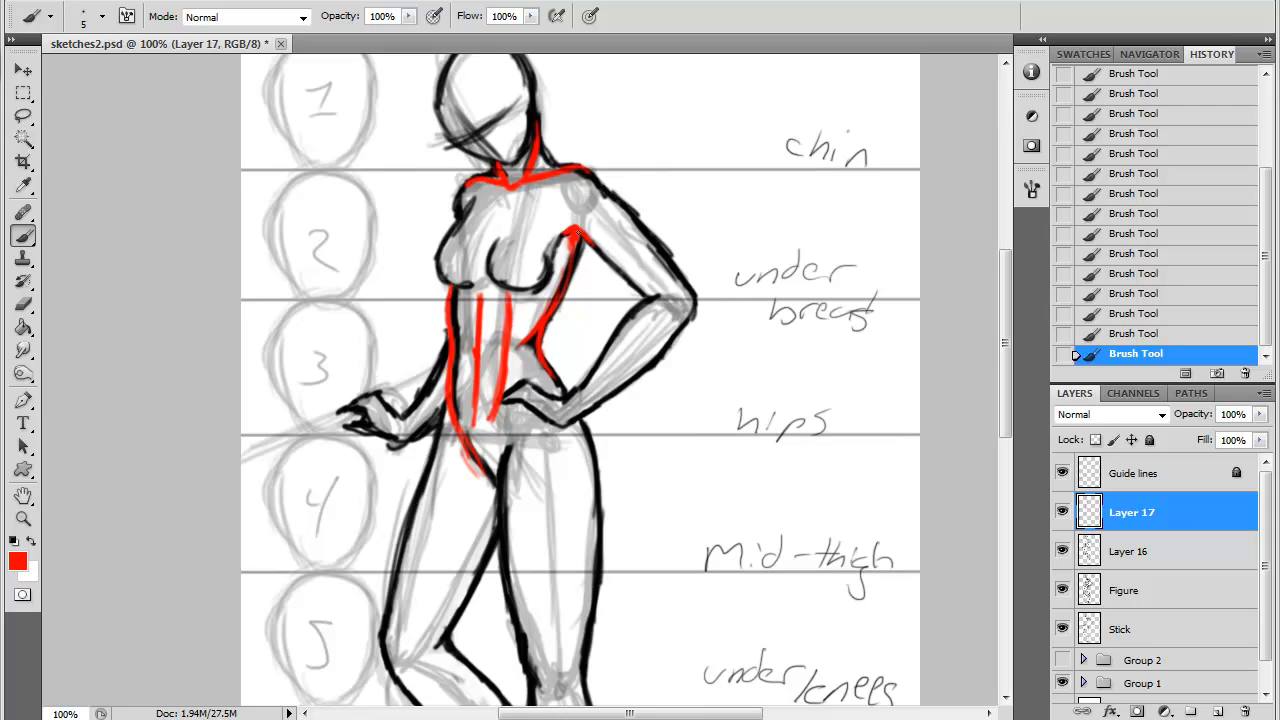
{"action": "left_click_drag", "start_coordinate": [596, 256], "coordinate": [650, 293]}
{"action": "mouse_move", "coordinate": [578, 168]}
{"action": "left_mouse_down"}
{"action": "mouse_move", "coordinate": [634, 212]}
{"action": "mouse_move", "coordinate": [692, 292]}
{"action": "mouse_move", "coordinate": [692, 317]}
{"action": "left_mouse_up"}
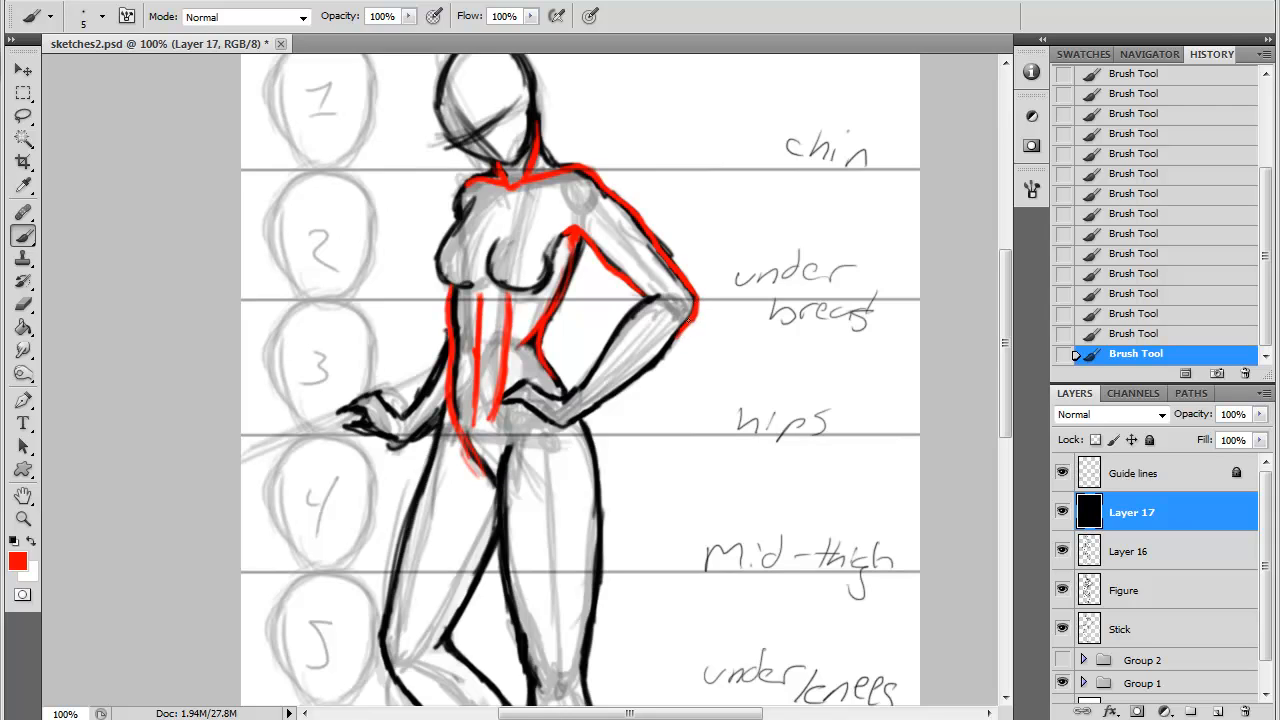
{"action": "left_click_drag", "start_coordinate": [690, 322], "coordinate": [598, 405]}
{"action": "left_click_drag", "start_coordinate": [651, 297], "coordinate": [594, 373]}
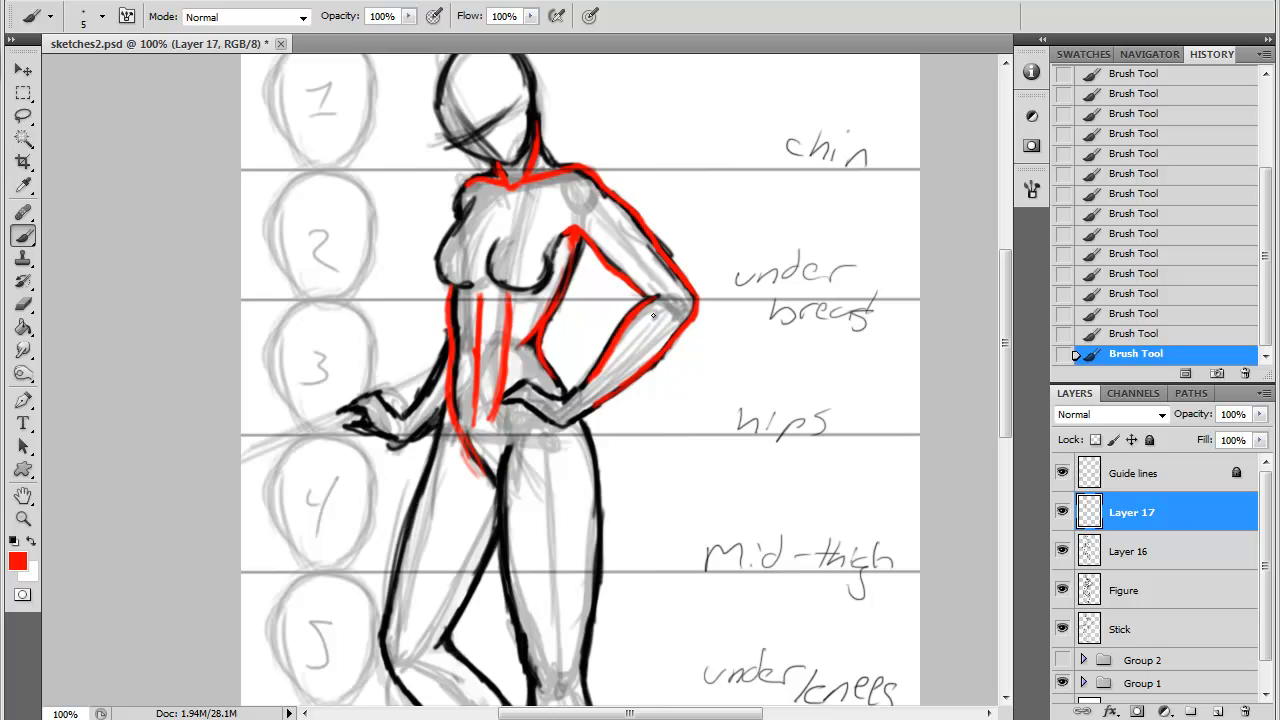
- Trace the standing leg's inner and outer thigh contours in red down to the knee
{"action": "left_click_drag", "start_coordinate": [1000, 296], "coordinate": [1000, 364]}
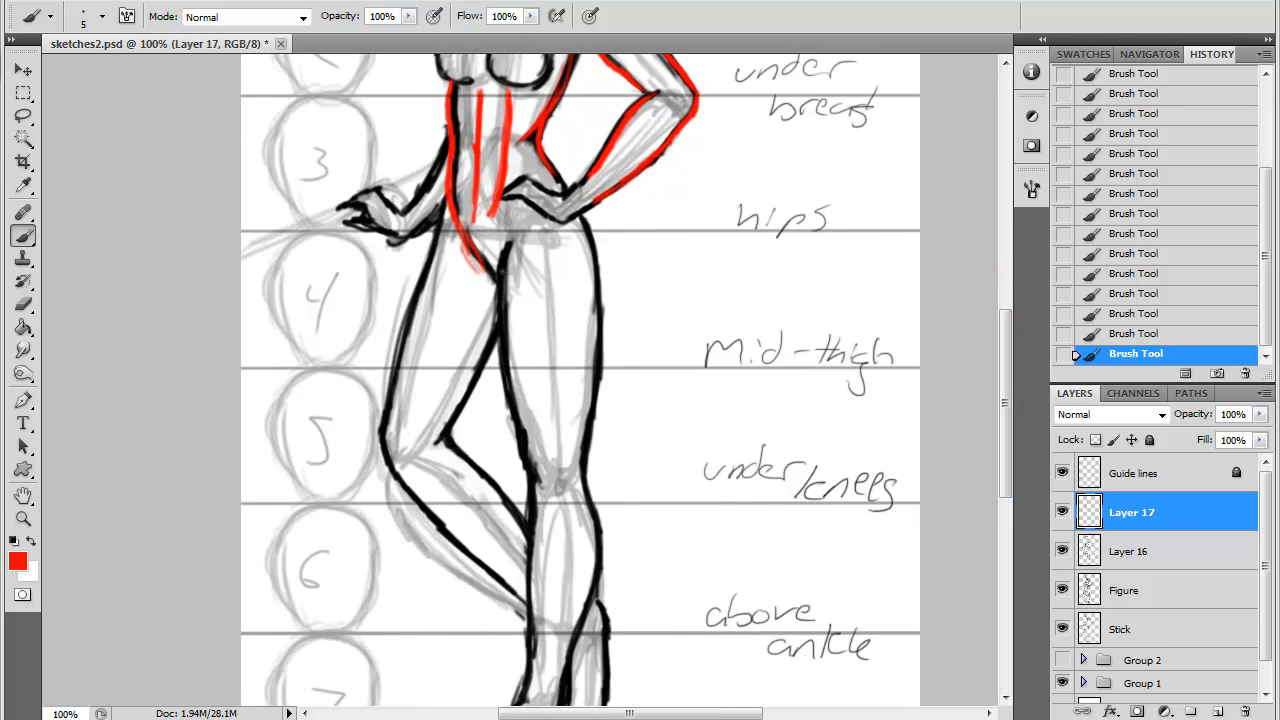
{"action": "left_click_drag", "start_coordinate": [510, 240], "coordinate": [510, 419]}
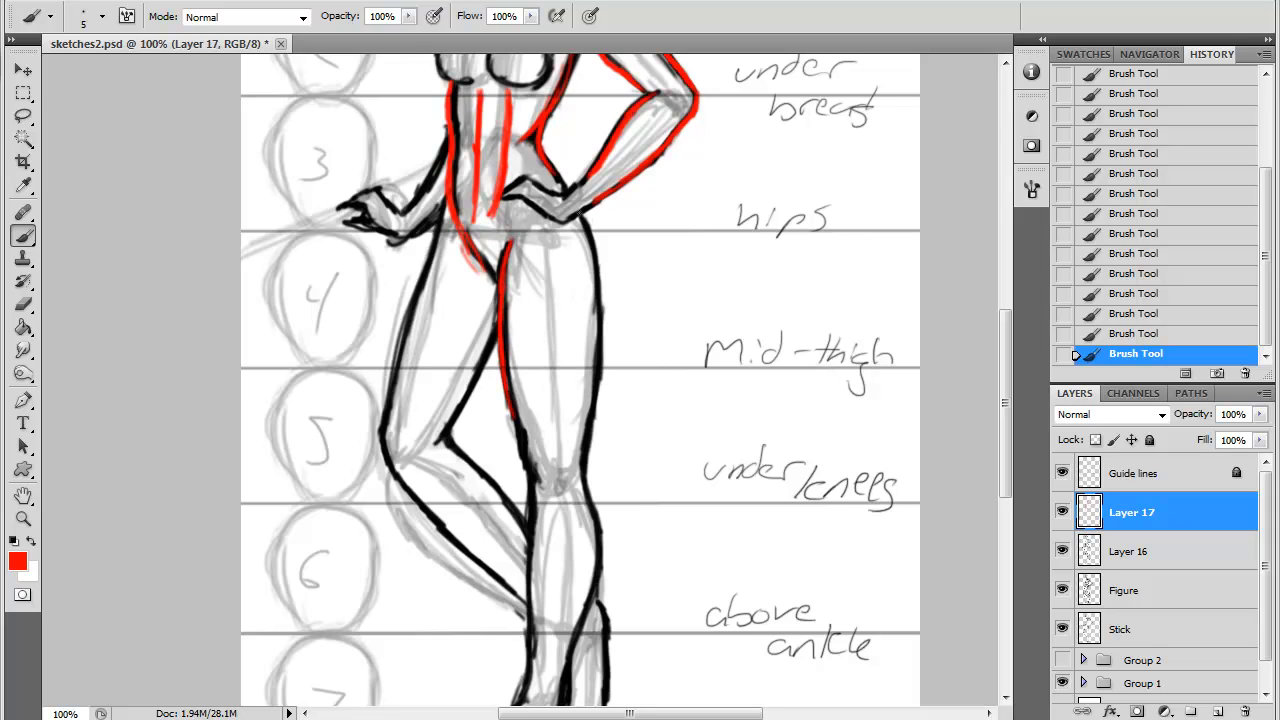
{"action": "mouse_move", "coordinate": [579, 212]}
{"action": "left_mouse_down"}
{"action": "mouse_move", "coordinate": [600, 282]}
{"action": "mouse_move", "coordinate": [588, 418]}
{"action": "left_mouse_up"}
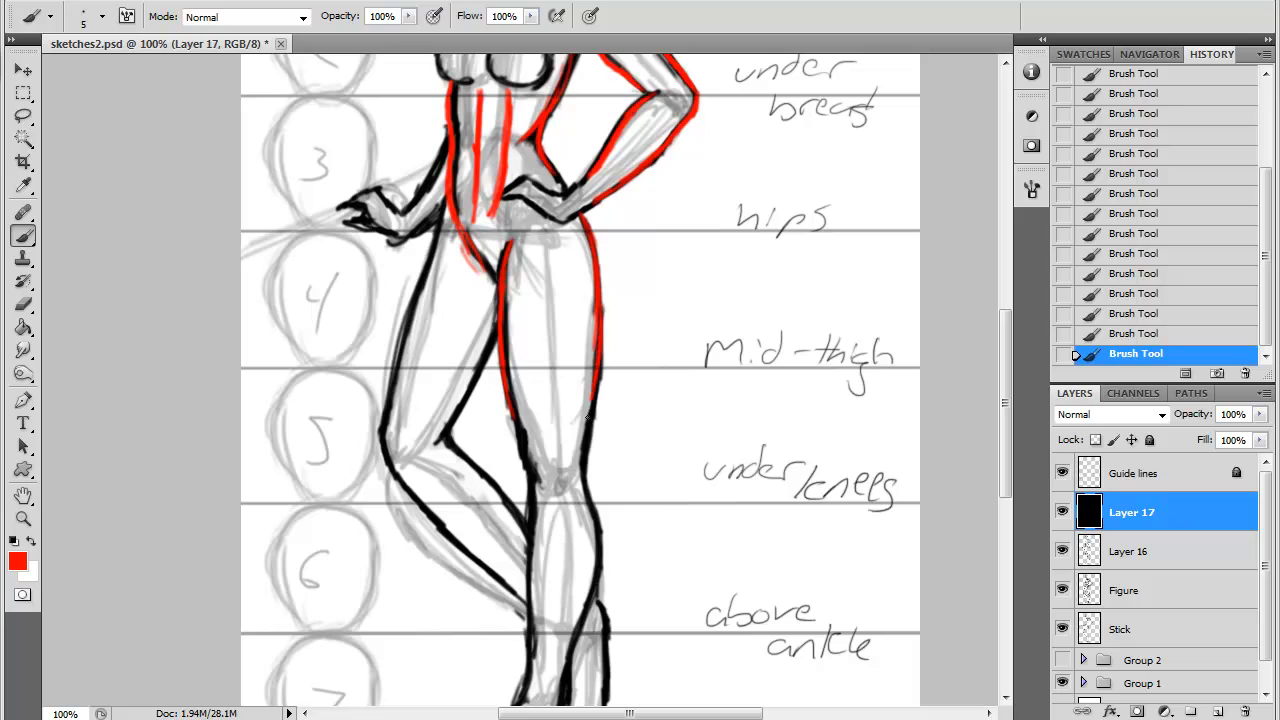
{"action": "scroll", "coordinate": [1009, 362], "scroll_direction": "down", "scroll_amount": 3}
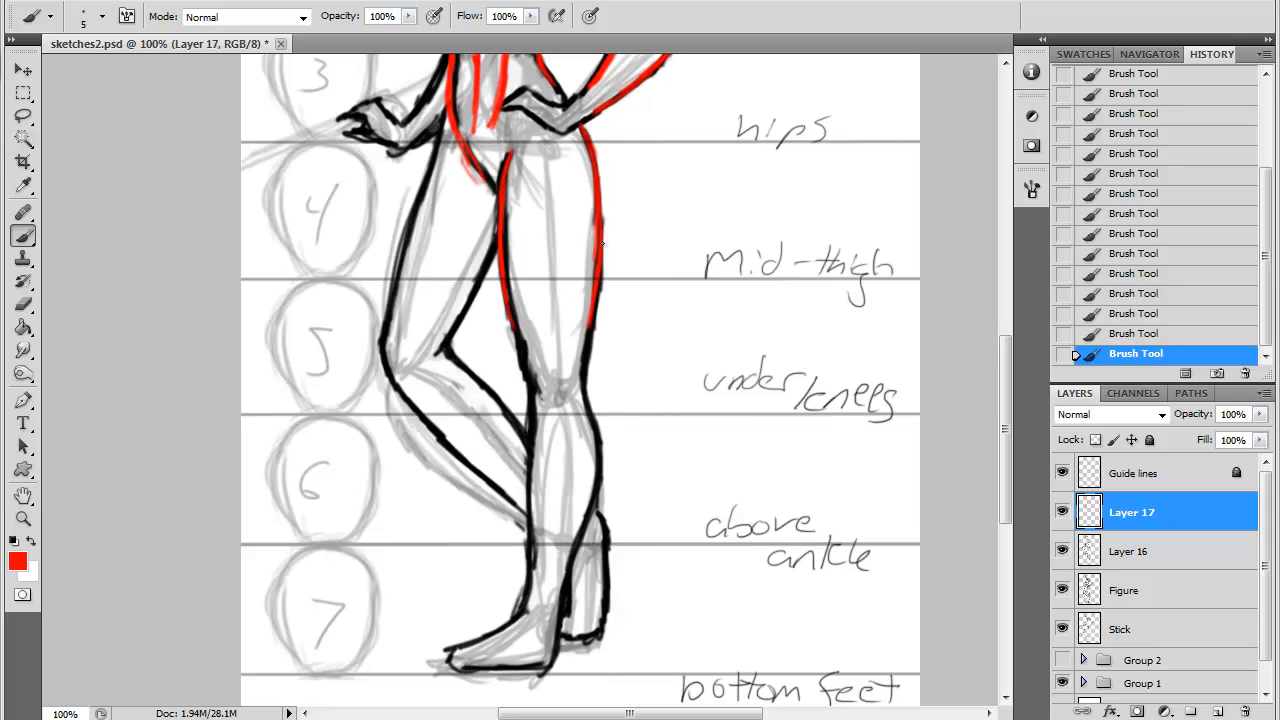
{"action": "left_click_drag", "start_coordinate": [602, 294], "coordinate": [583, 368]}
{"action": "left_click_drag", "start_coordinate": [511, 314], "coordinate": [532, 410]}
- Draw a rounded calf curve in red on the standing leg and erase it below the knee
{"action": "mouse_move", "coordinate": [590, 356]}
{"action": "left_mouse_down"}
{"action": "mouse_move", "coordinate": [606, 477]}
{"action": "mouse_move", "coordinate": [604, 448]}
{"action": "mouse_move", "coordinate": [602, 502]}
{"action": "mouse_move", "coordinate": [606, 477]}
{"action": "mouse_move", "coordinate": [563, 512]}
{"action": "left_mouse_up"}
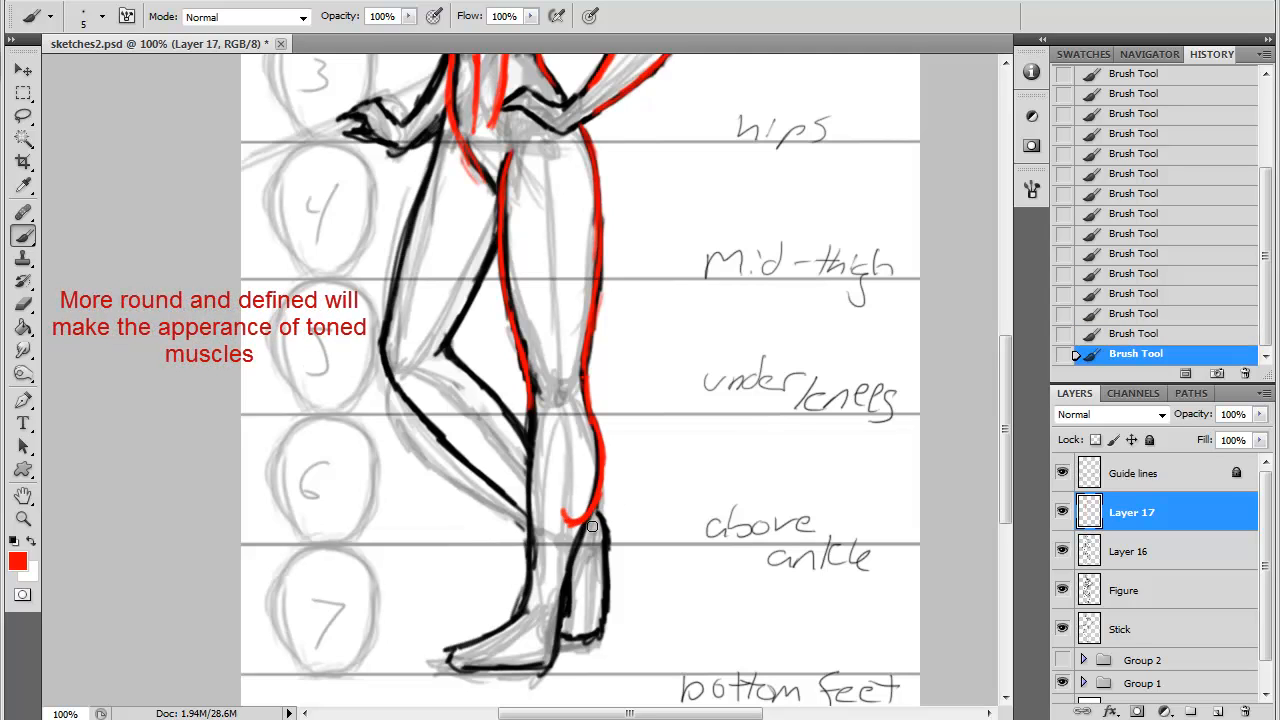
{"action": "left_click_drag", "start_coordinate": [564, 522], "coordinate": [564, 514]}
{"action": "left_click_drag", "start_coordinate": [591, 463], "coordinate": [598, 520]}
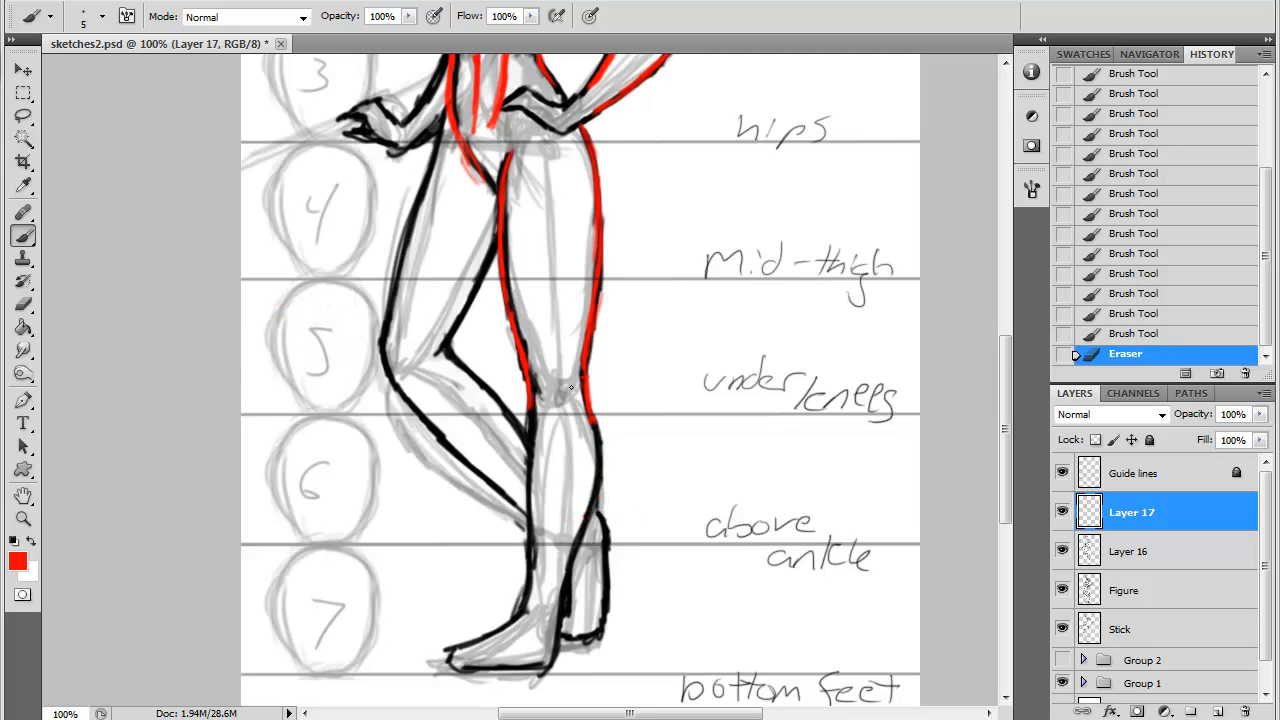
- Trace both contours of the standing leg's lower half in red from knee to ankle, erasing and redrawing the inner line straighter
{"action": "mouse_move", "coordinate": [591, 440]}
{"action": "left_mouse_down"}
{"action": "mouse_move", "coordinate": [591, 494]}
{"action": "mouse_move", "coordinate": [554, 624]}
{"action": "left_mouse_up"}
{"action": "left_click_drag", "start_coordinate": [532, 400], "coordinate": [534, 443]}
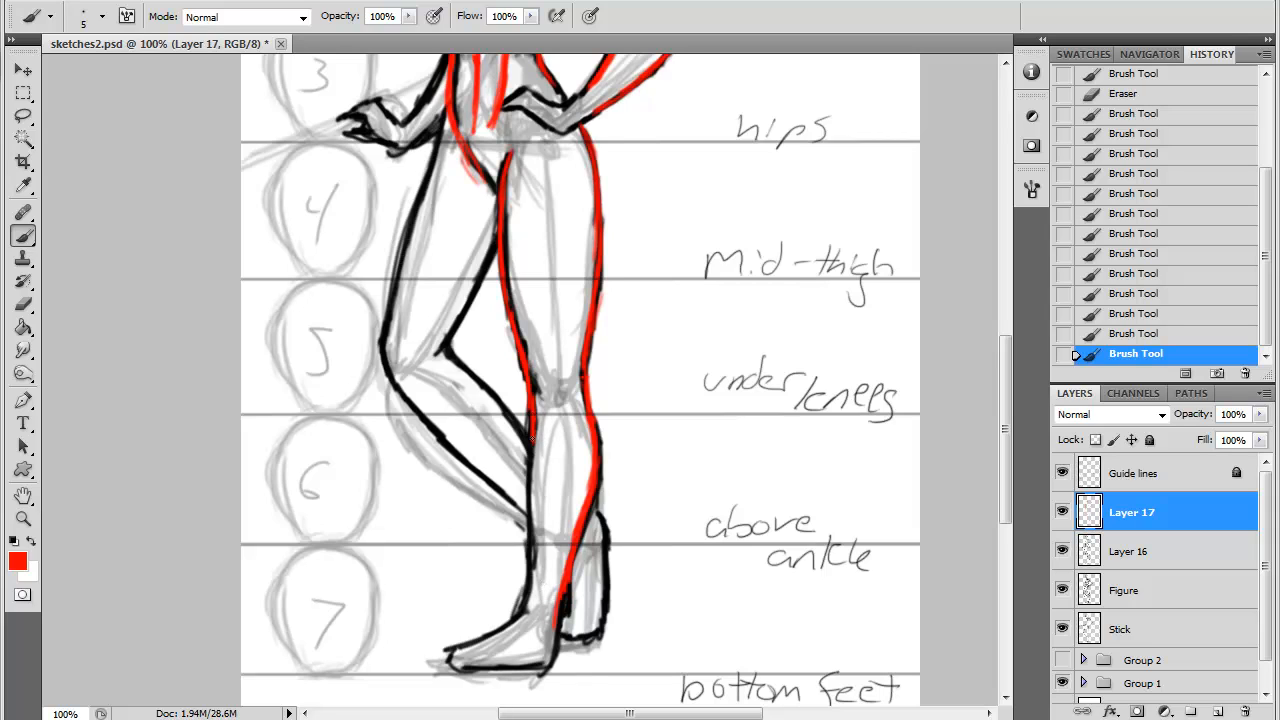
{"action": "left_click_drag", "start_coordinate": [534, 440], "coordinate": [522, 594]}
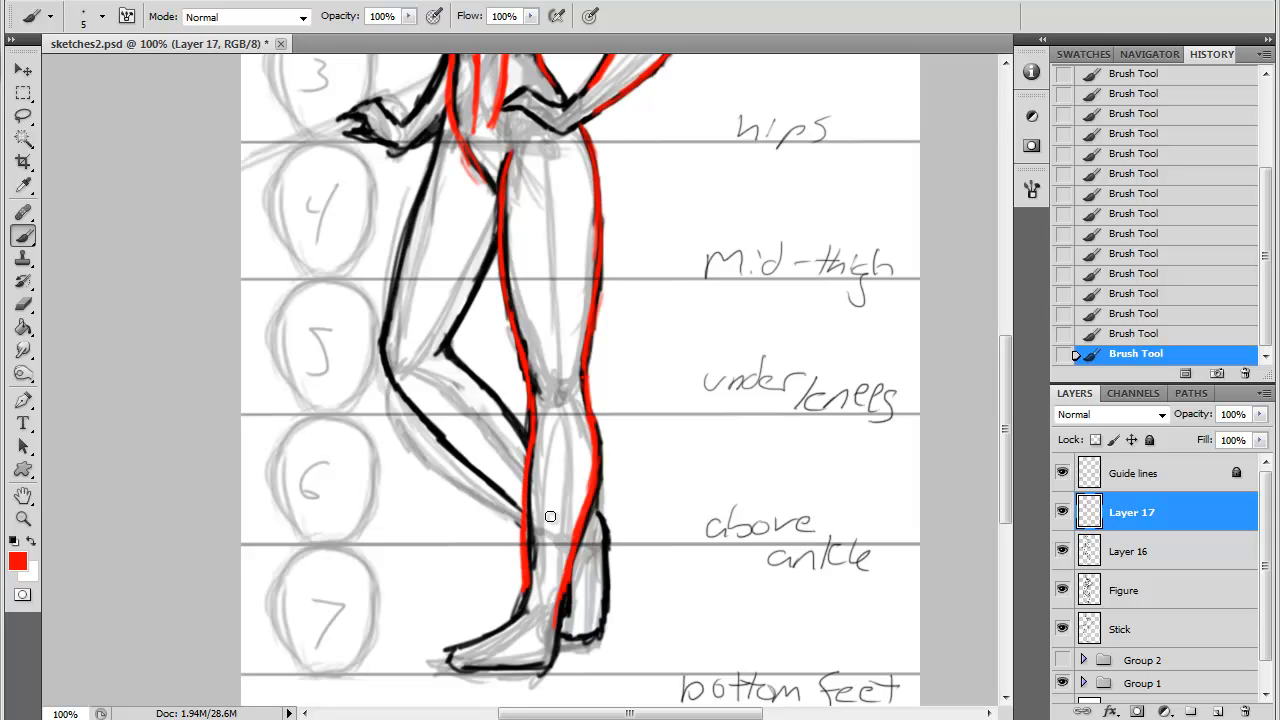
{"action": "mouse_move", "coordinate": [533, 567]}
{"action": "left_mouse_down"}
{"action": "mouse_move", "coordinate": [532, 428]}
{"action": "mouse_move", "coordinate": [536, 496]}
{"action": "left_mouse_up"}
{"action": "left_click_drag", "start_coordinate": [534, 448], "coordinate": [534, 598]}
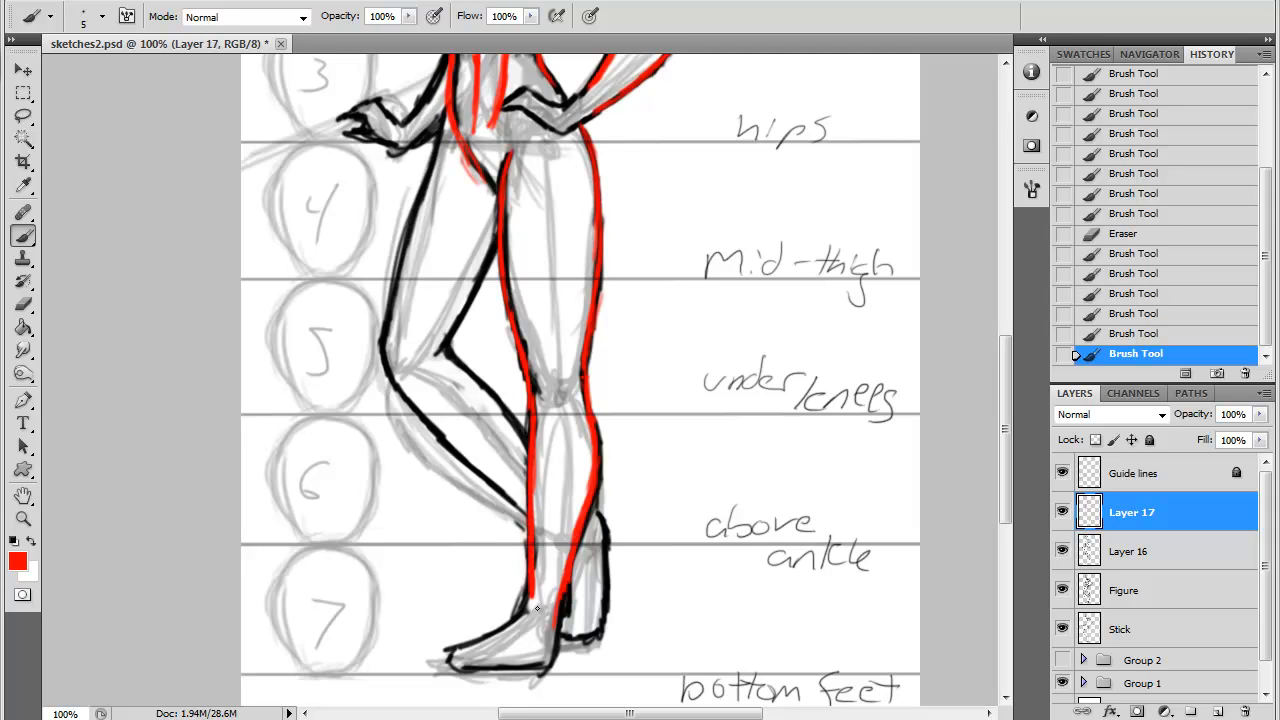
- Trace the bent leg's outer contour in red from the hip down to just above mid-thigh
{"action": "left_click", "coordinate": [471, 191]}
{"action": "left_click", "coordinate": [411, 284]}
{"action": "left_click", "coordinate": [443, 106]}
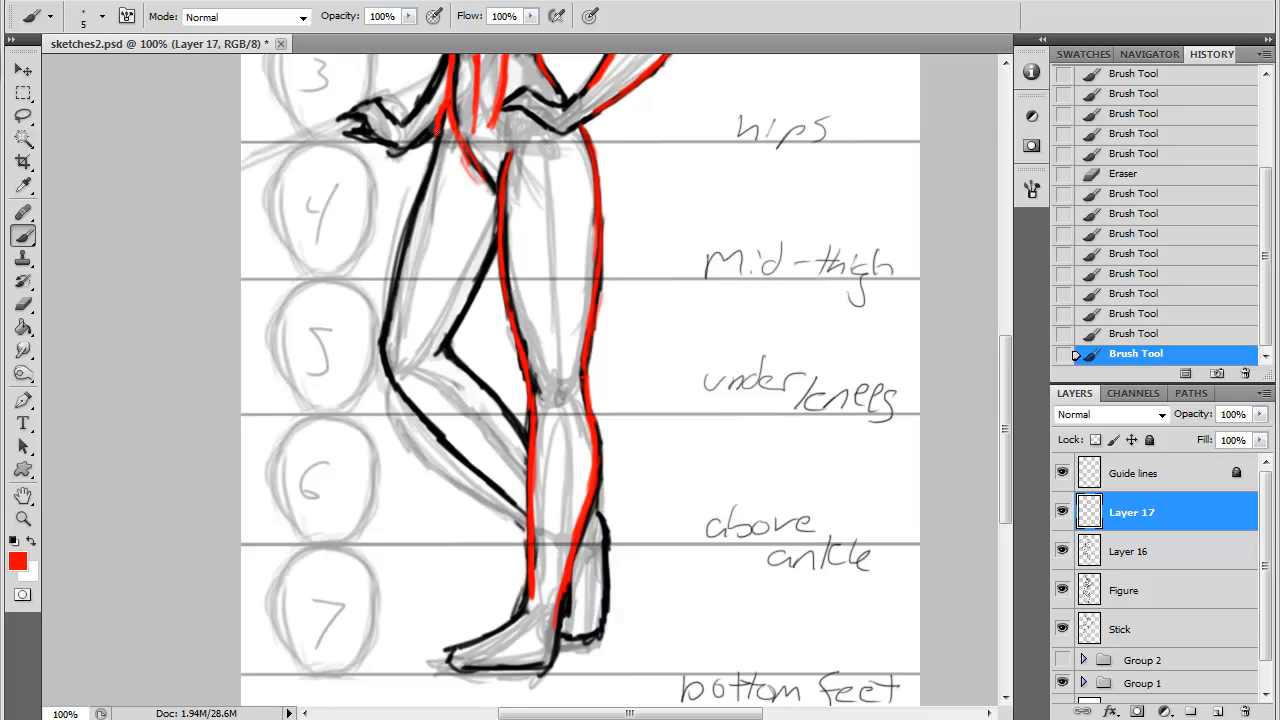
{"action": "left_click_drag", "start_coordinate": [438, 140], "coordinate": [446, 97]}
{"action": "left_click_drag", "start_coordinate": [443, 142], "coordinate": [428, 176]}
{"action": "left_click_drag", "start_coordinate": [433, 149], "coordinate": [404, 260]}
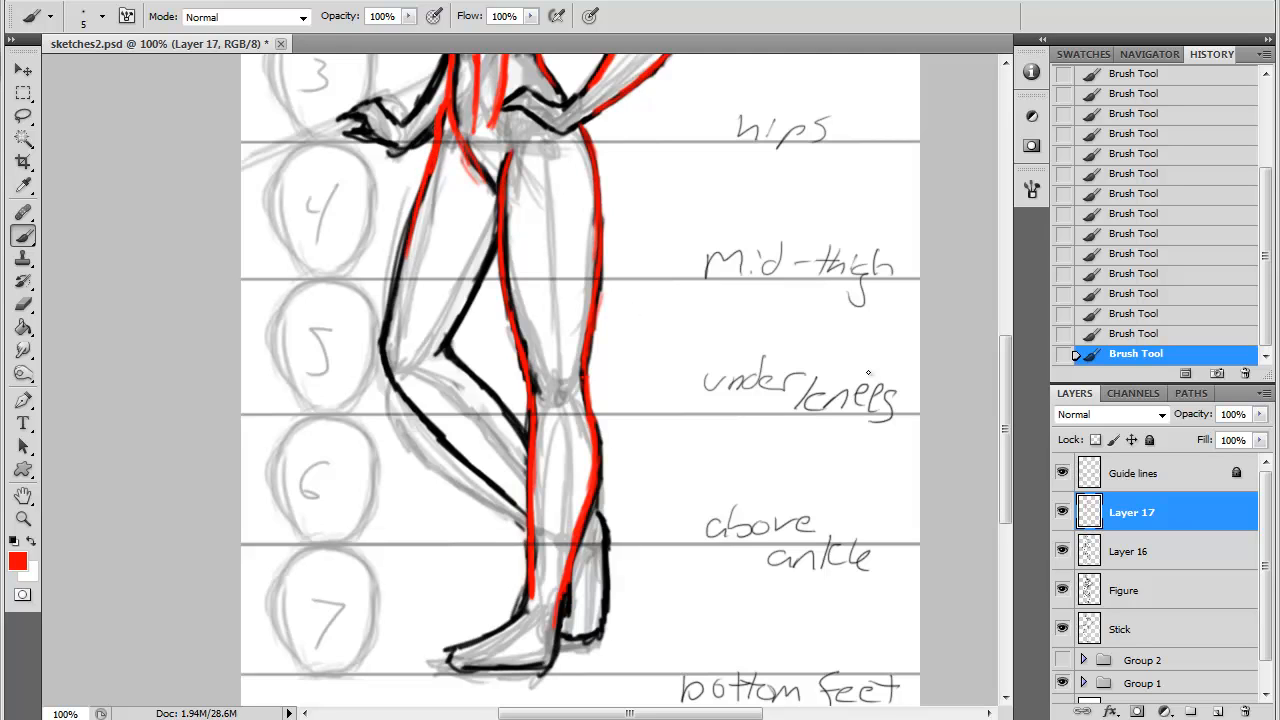
- Trace the chest's outer side and the rounded contours of both breasts in red
{"action": "left_click_drag", "start_coordinate": [1004, 425], "coordinate": [1004, 323]}
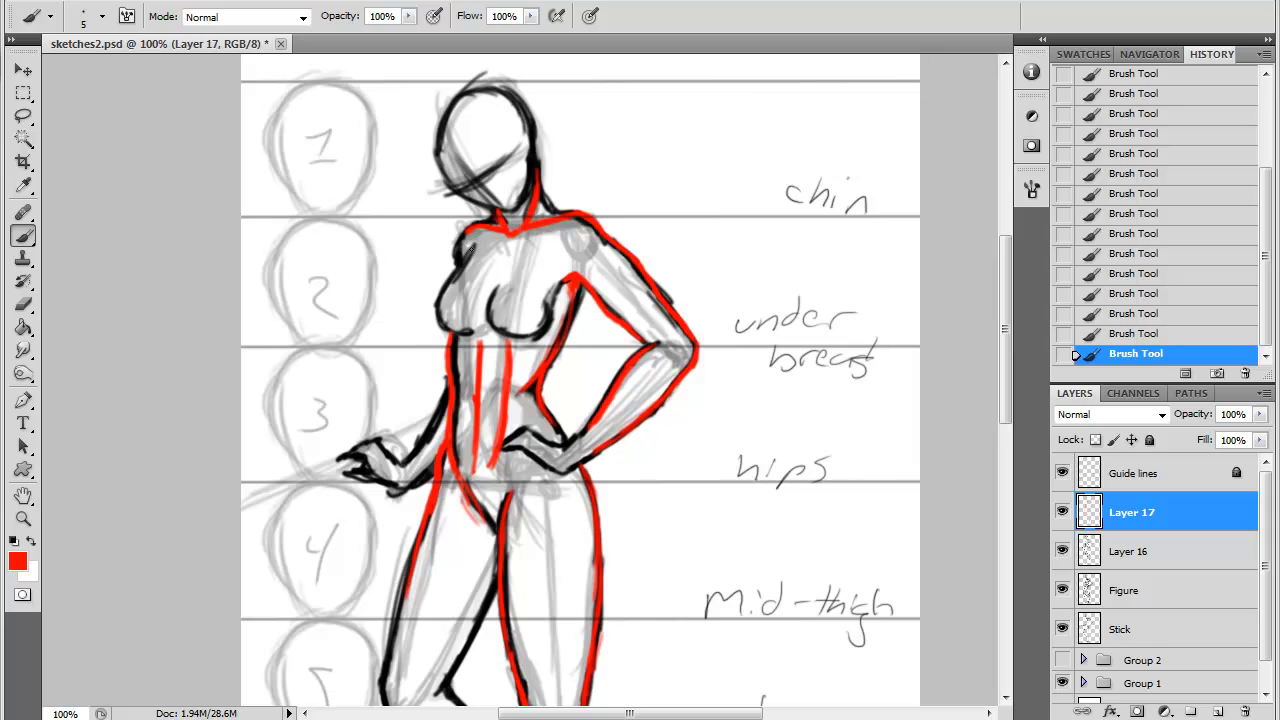
{"action": "left_click_drag", "start_coordinate": [479, 238], "coordinate": [440, 294]}
{"action": "mouse_move", "coordinate": [439, 298]}
{"action": "left_mouse_down"}
{"action": "mouse_move", "coordinate": [446, 328]}
{"action": "mouse_move", "coordinate": [477, 331]}
{"action": "left_mouse_up"}
{"action": "mouse_move", "coordinate": [500, 287]}
{"action": "left_mouse_down"}
{"action": "mouse_move", "coordinate": [493, 317]}
{"action": "mouse_move", "coordinate": [516, 337]}
{"action": "left_mouse_up"}
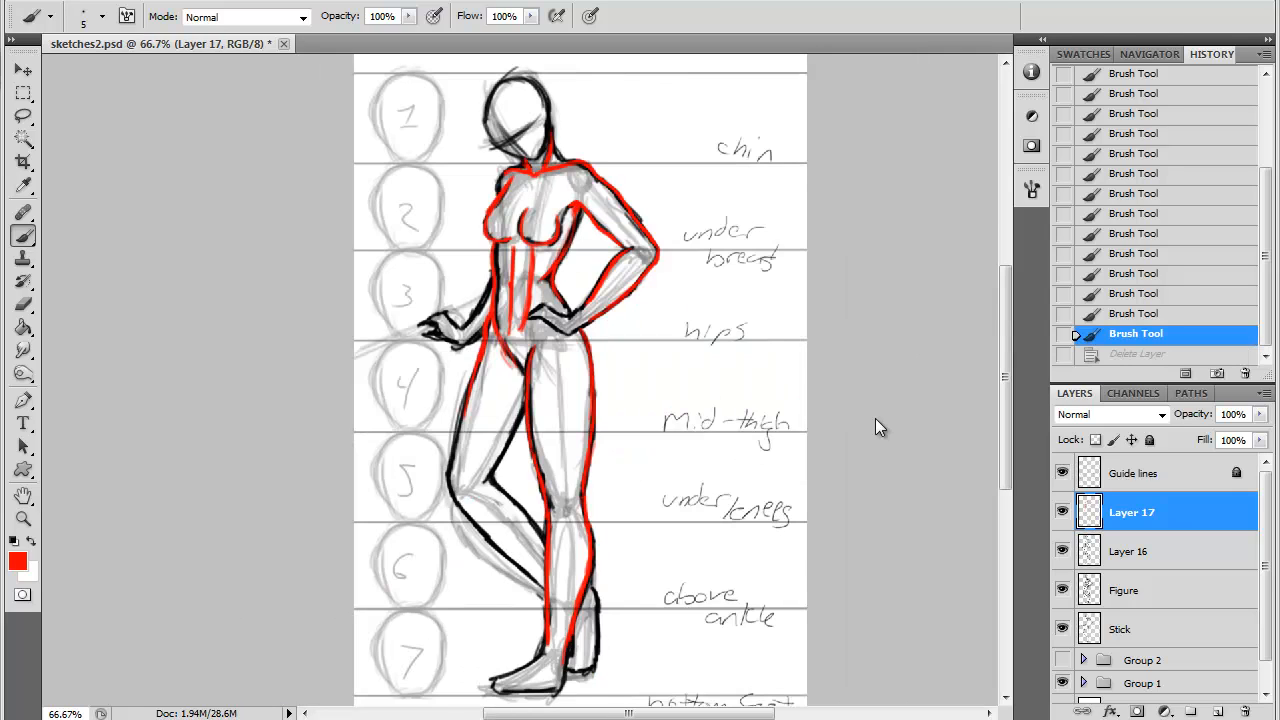
{"action": "key", "text": "ctrl+minus"}
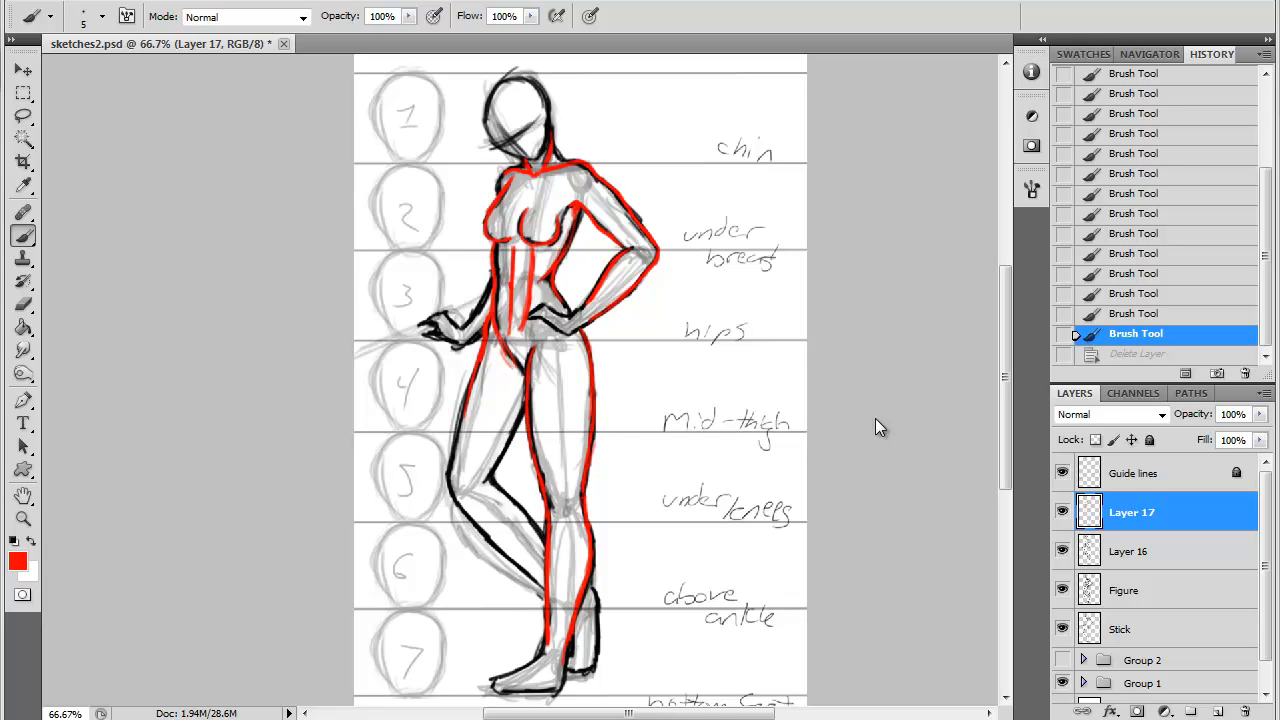